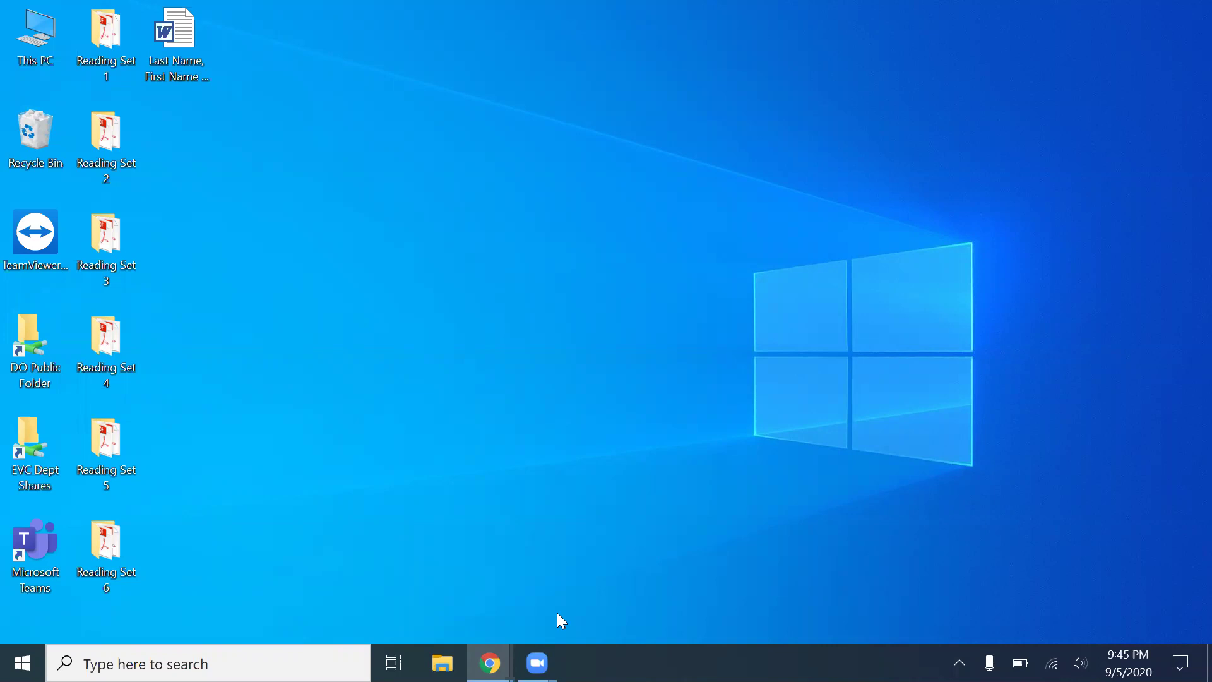
- Launch Word, create a blank document, and type 'This is my assignment'
{"action": "mouse_move", "coordinate": [489, 663]}
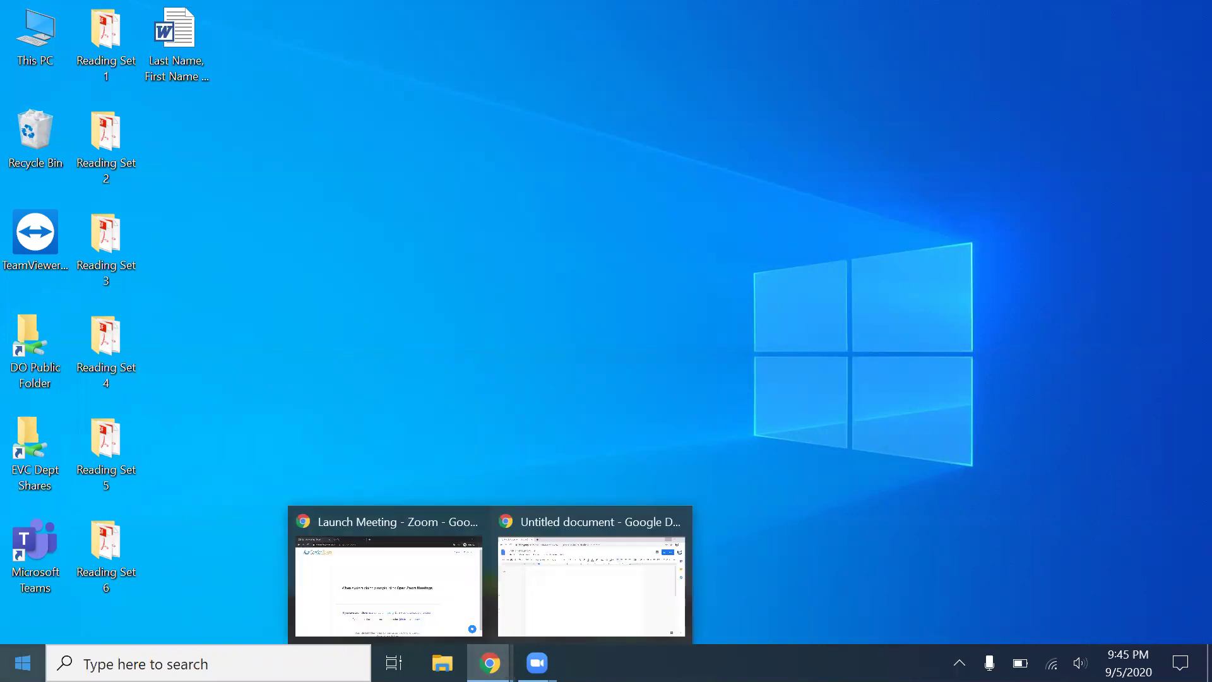
{"action": "key", "text": "super"}
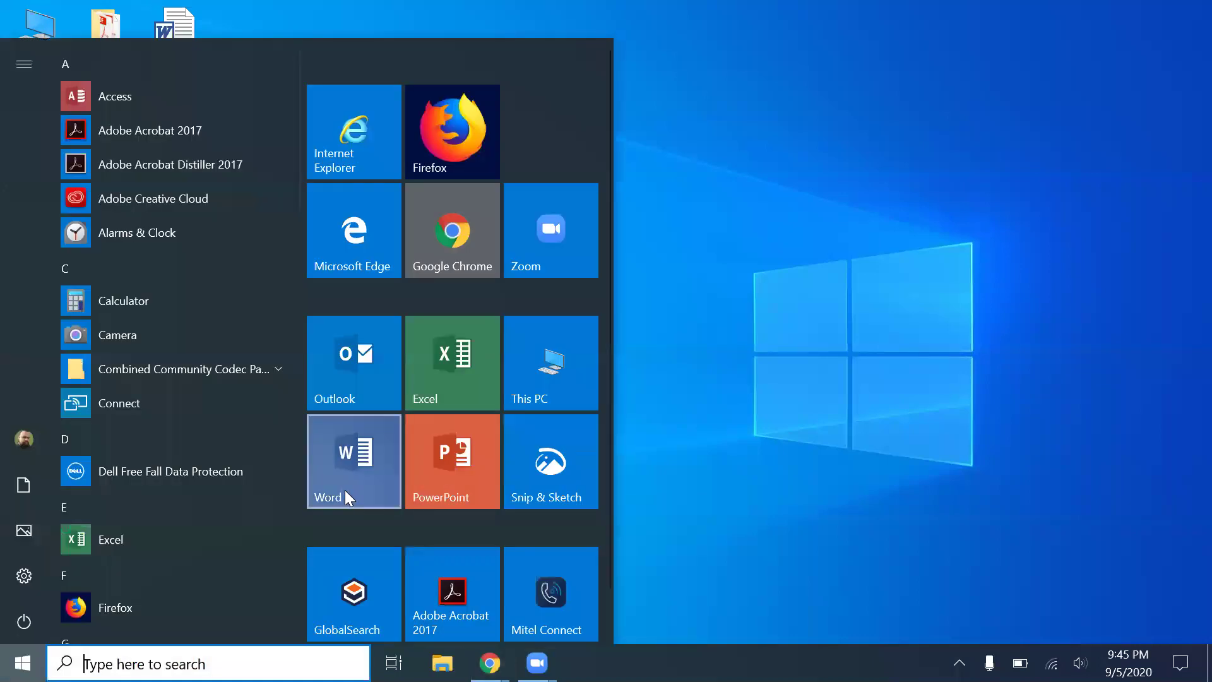
{"action": "left_click", "coordinate": [351, 483]}
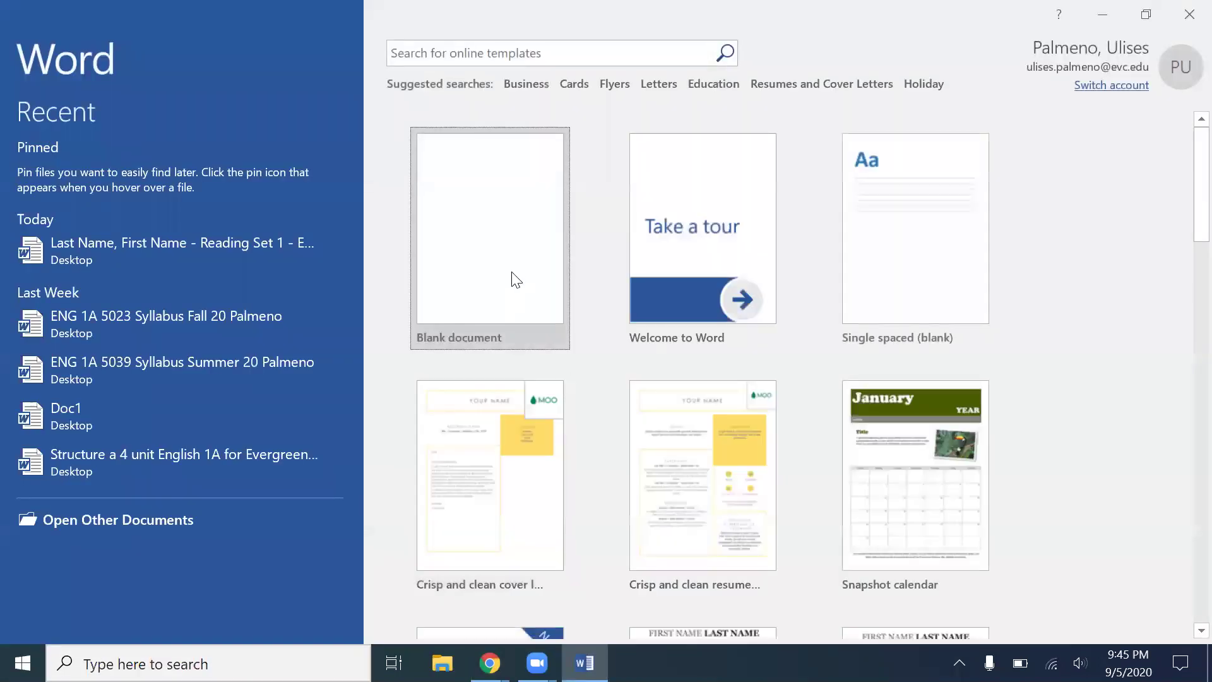
{"action": "left_click", "coordinate": [512, 273]}
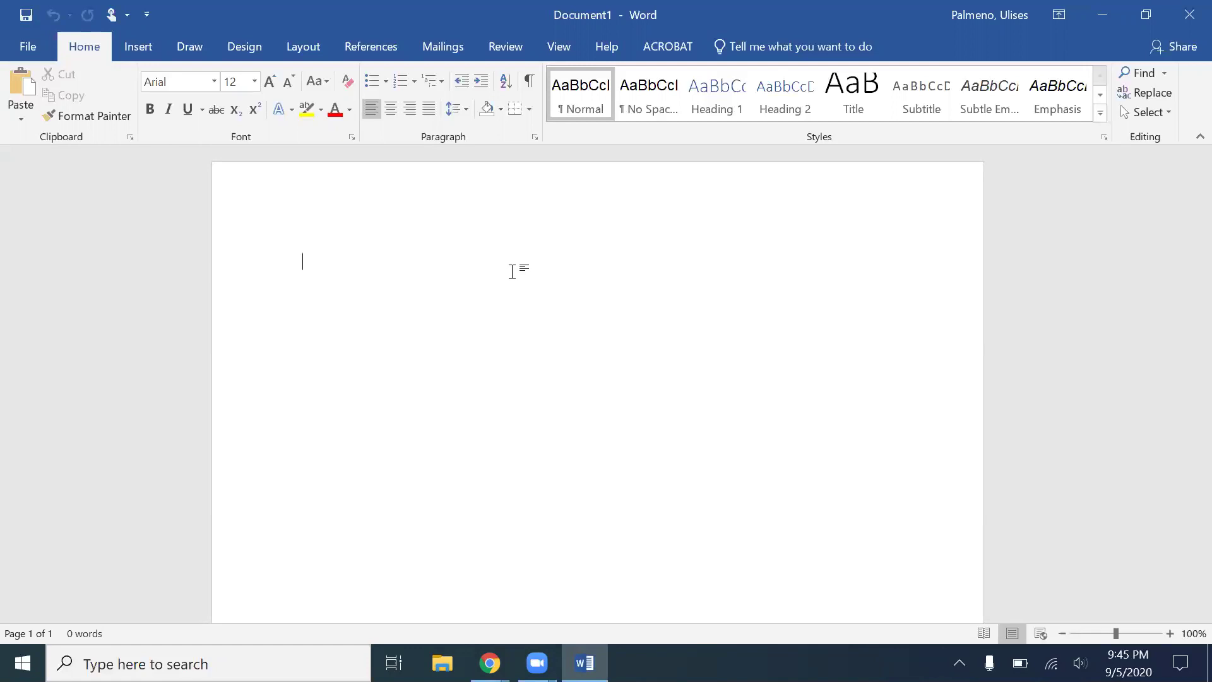
{"action": "type", "text": "This is "}
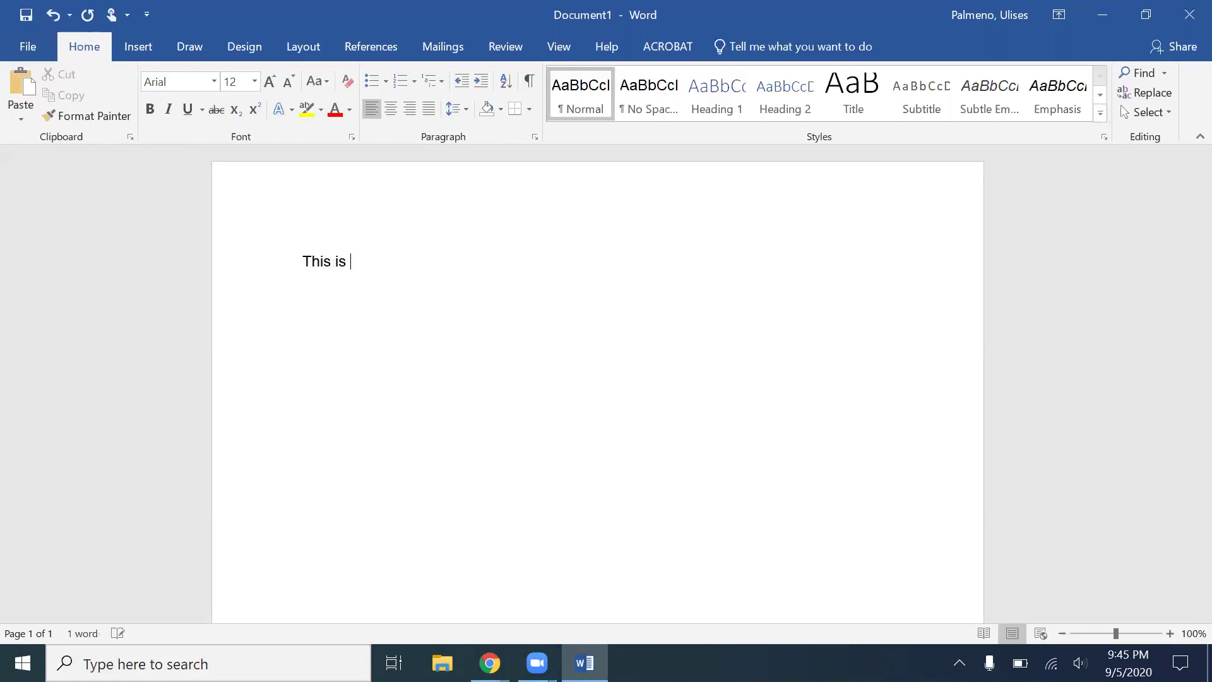
{"action": "type", "text": "my assignme"}
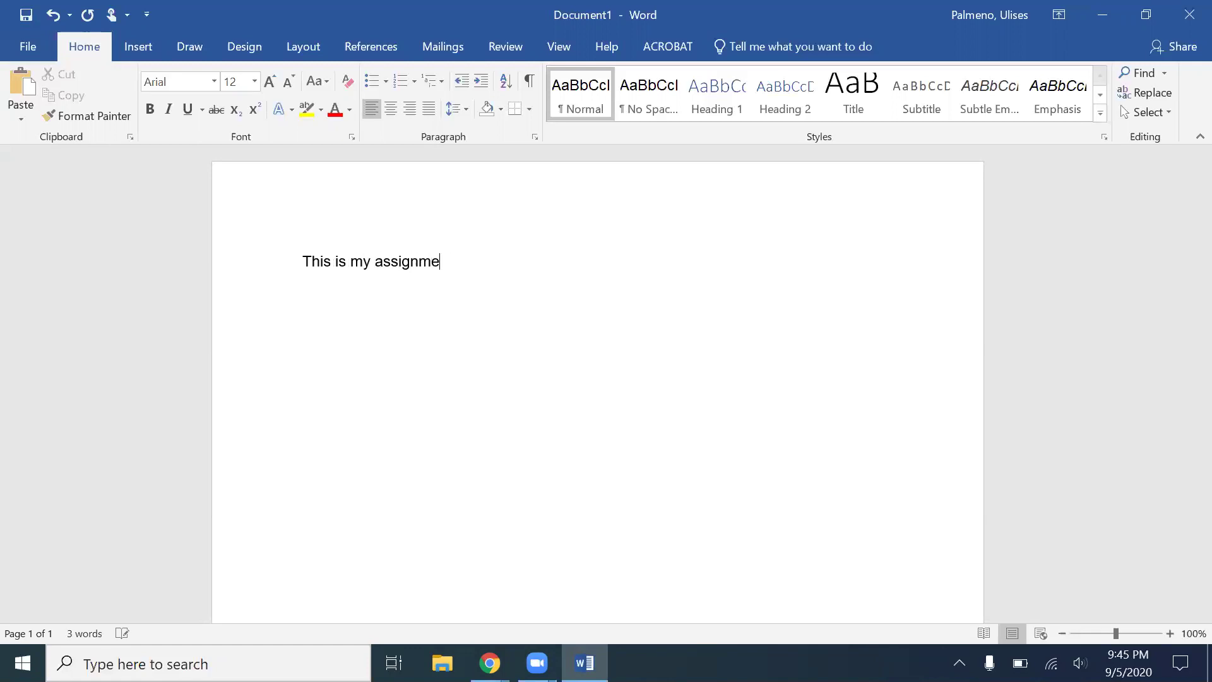
{"action": "type", "text": "nt"}
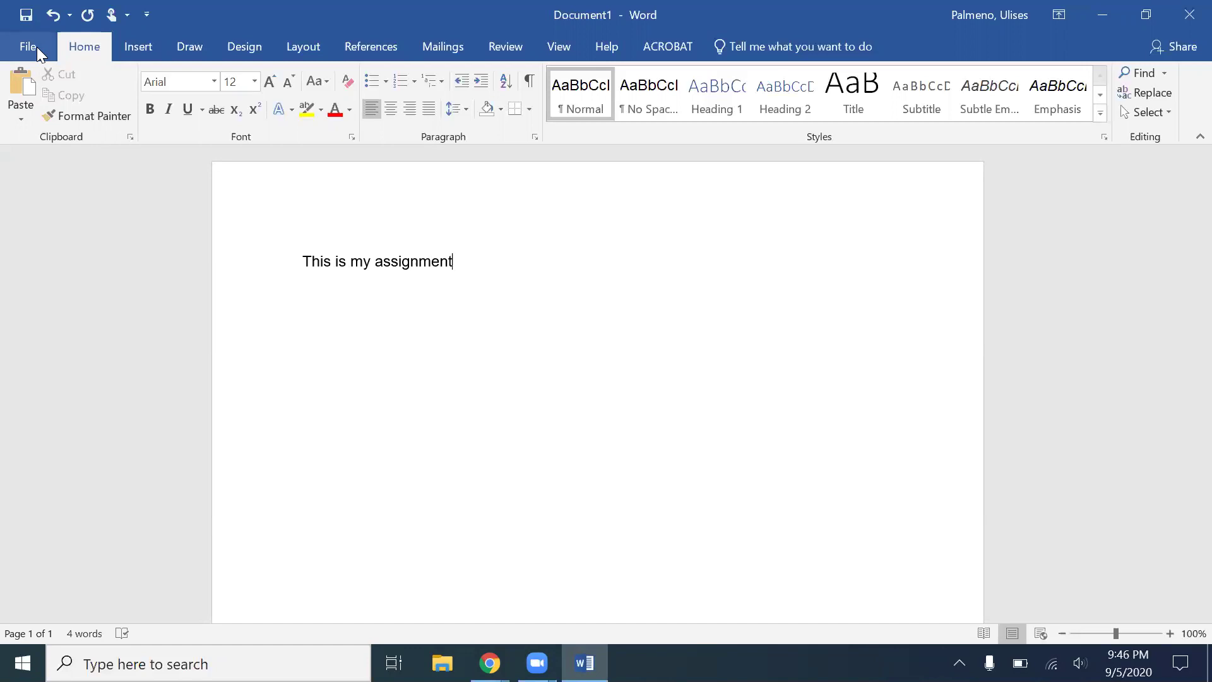
- Open Word's full Save As dialog through File > Save As > Browse, landing on the Desktop
{"action": "left_click", "coordinate": [37, 47]}
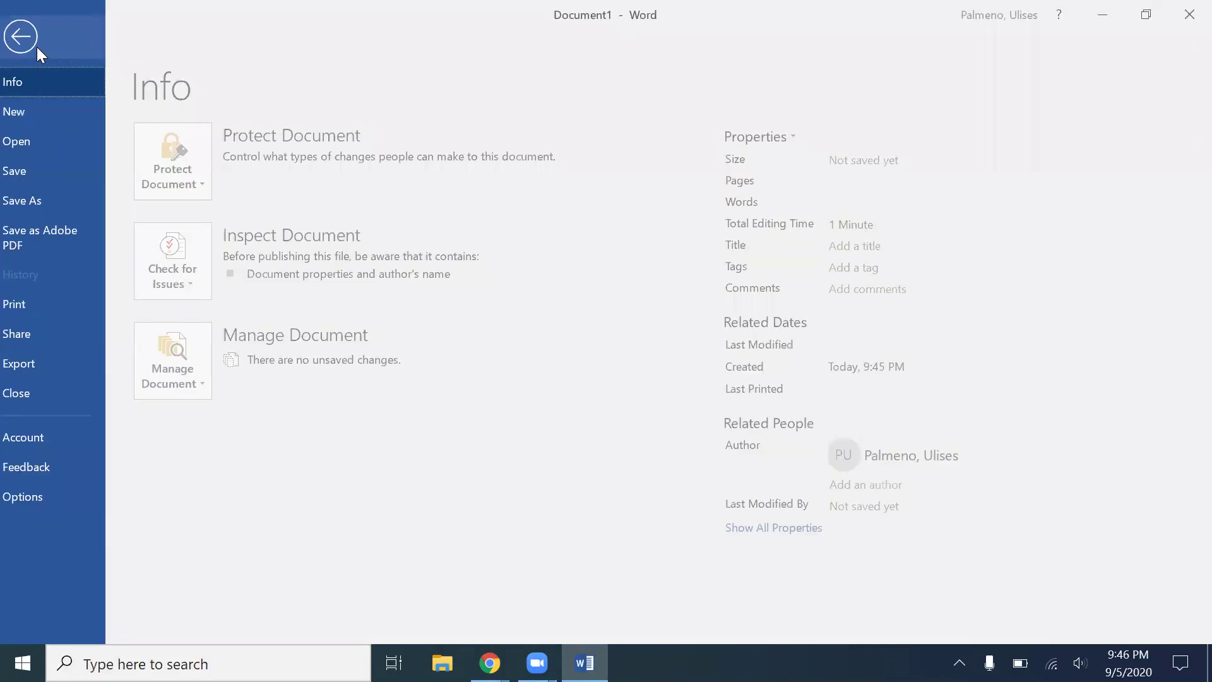
{"action": "left_click", "coordinate": [31, 200]}
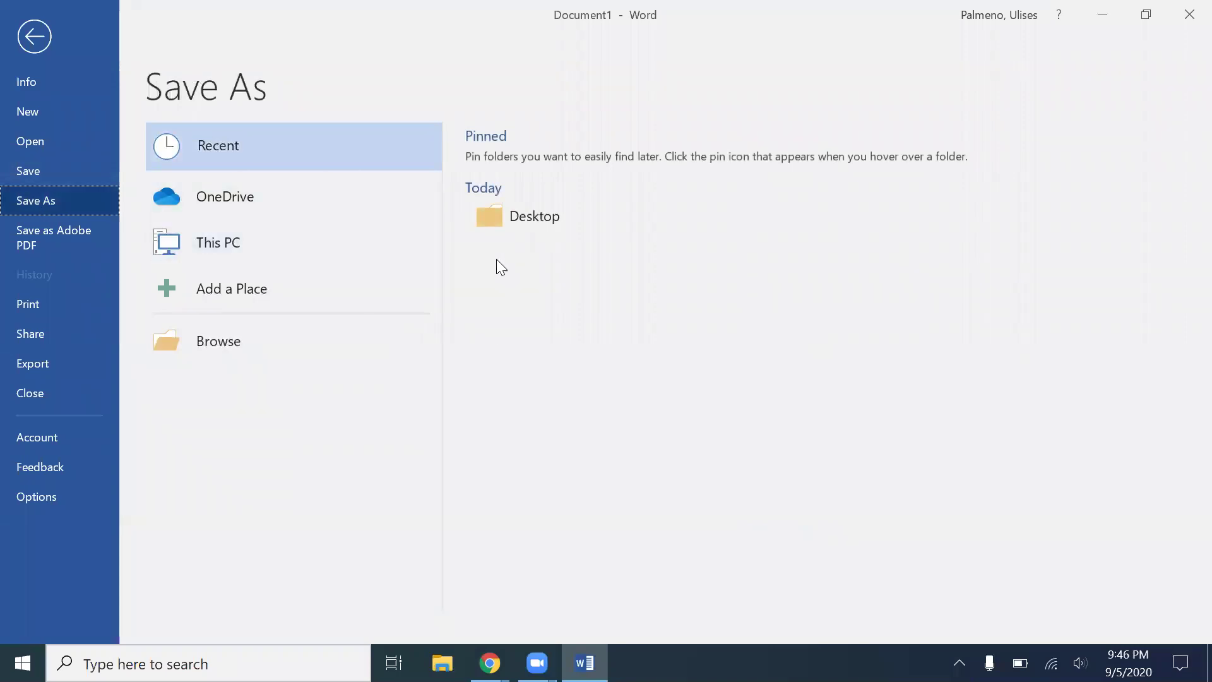
{"action": "left_click", "coordinate": [563, 220]}
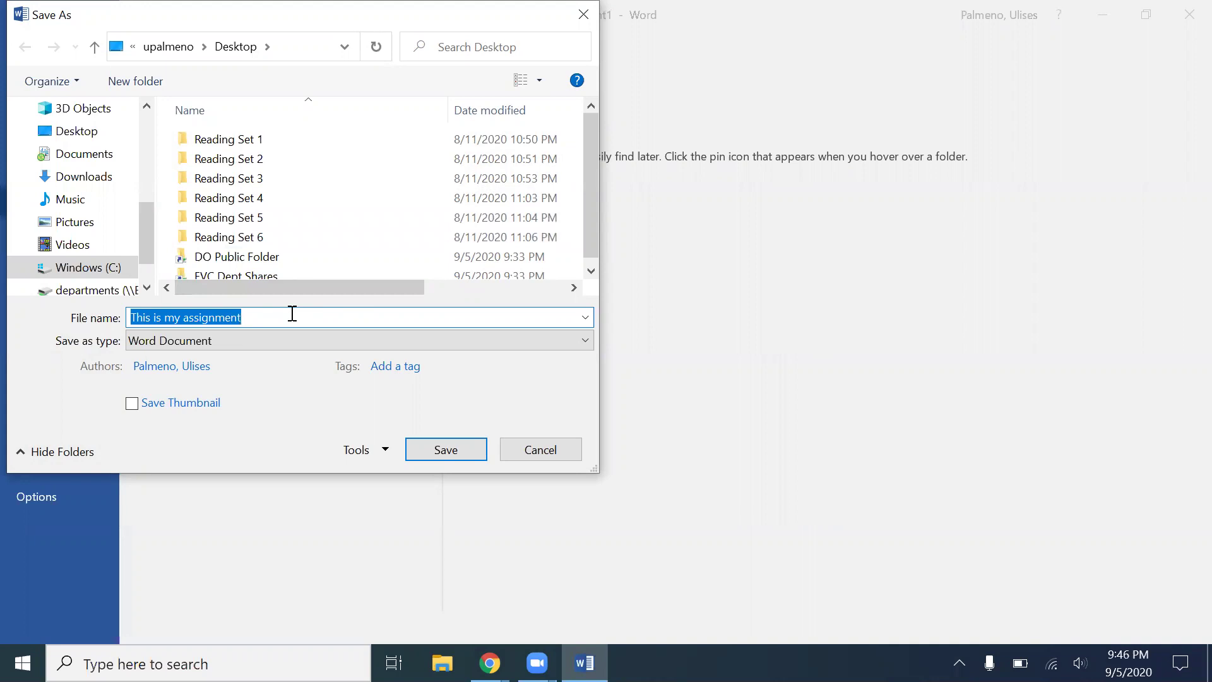
- Replace the default file name with 'Last Name, First Name - Reading Set 1 - ENG-1A-0000 - Semester 20'
{"action": "key", "text": "BackSpace"}
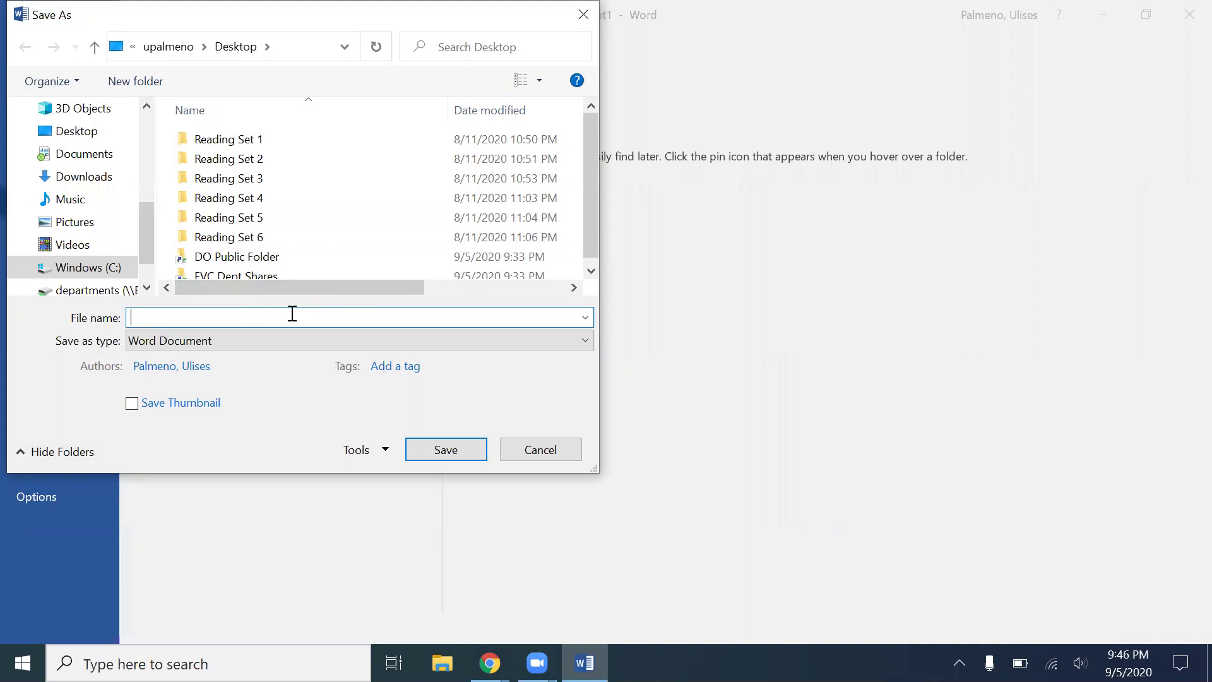
{"action": "type", "text": "Last"}
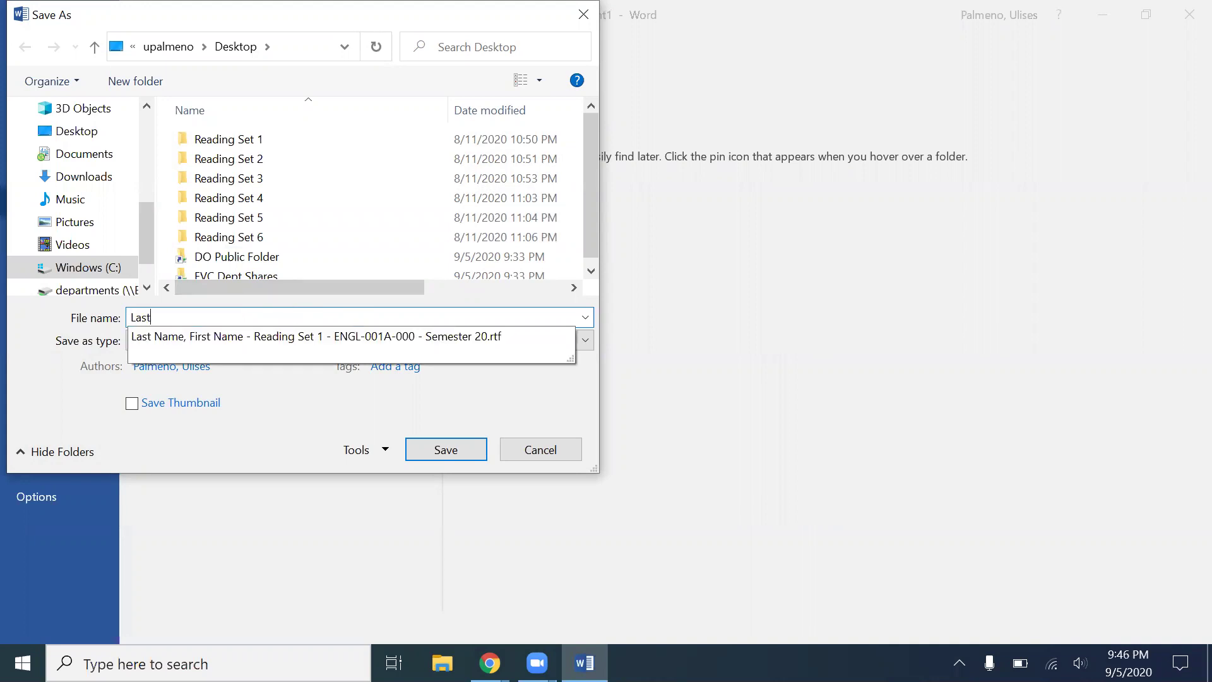
{"action": "type", "text": " Name, First Name - Reading Set 1"}
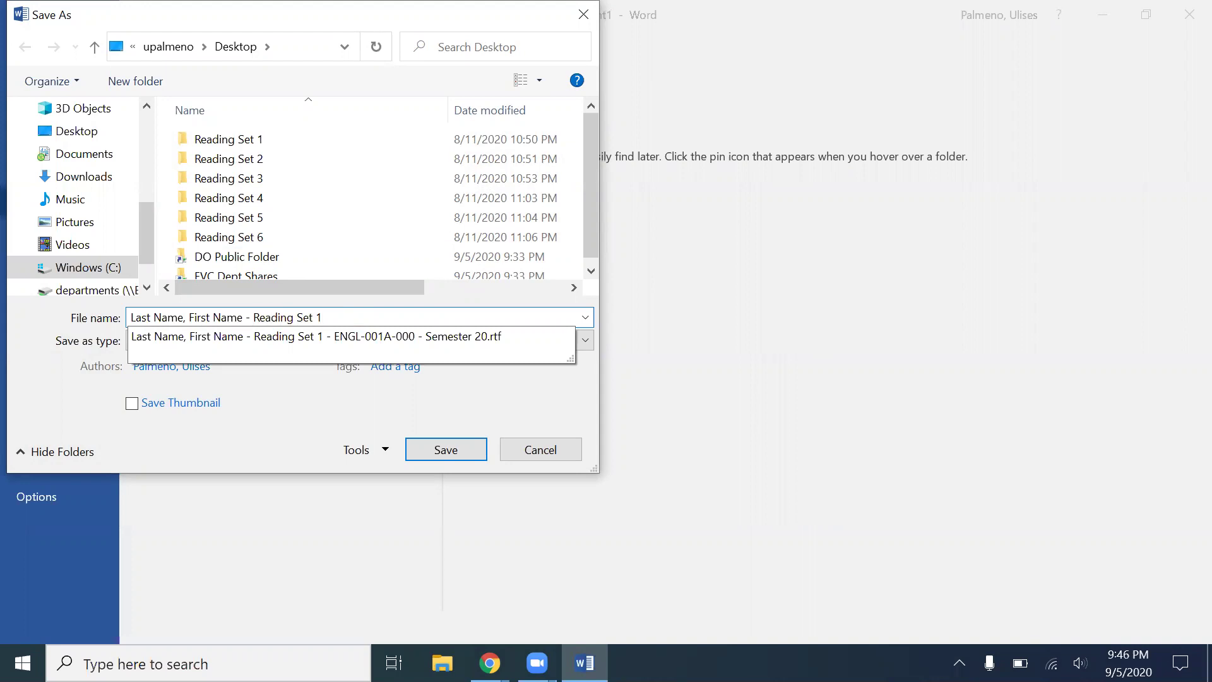
{"action": "type", "text": " - ENG-"}
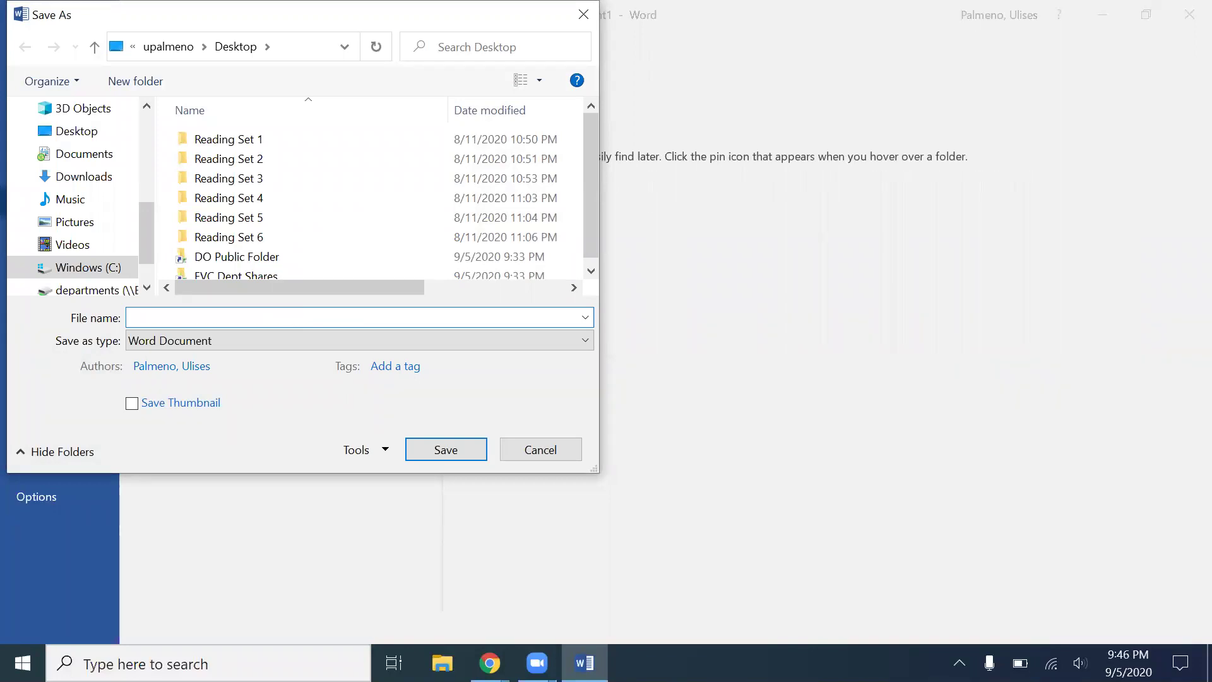
{"action": "type", "text": "1A"}
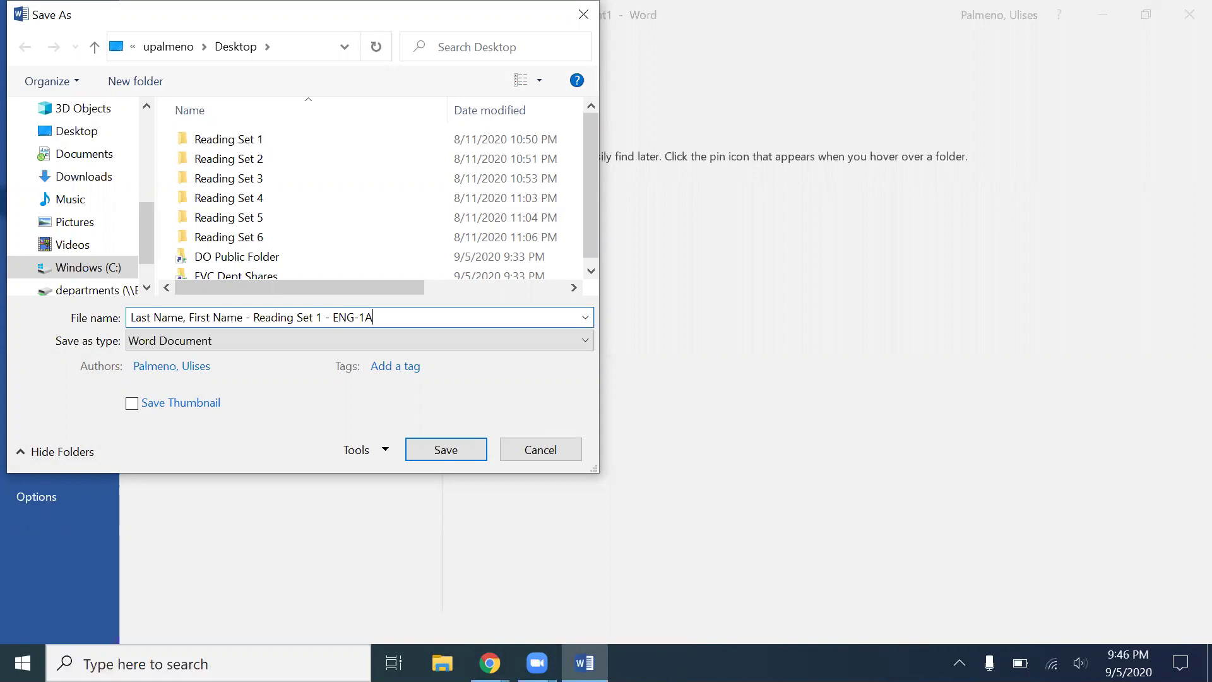
{"action": "type", "text": "-"}
{"action": "type", "text": "000"}
{"action": "type", "text": "0"}
{"action": "type", "text": " -"}
{"action": "type", "text": " Semester"}
{"action": "type", "text": " 00"}
{"action": "key", "text": "BackSpace"}
{"action": "key", "text": "BackSpace"}
{"action": "type", "text": "XX"}
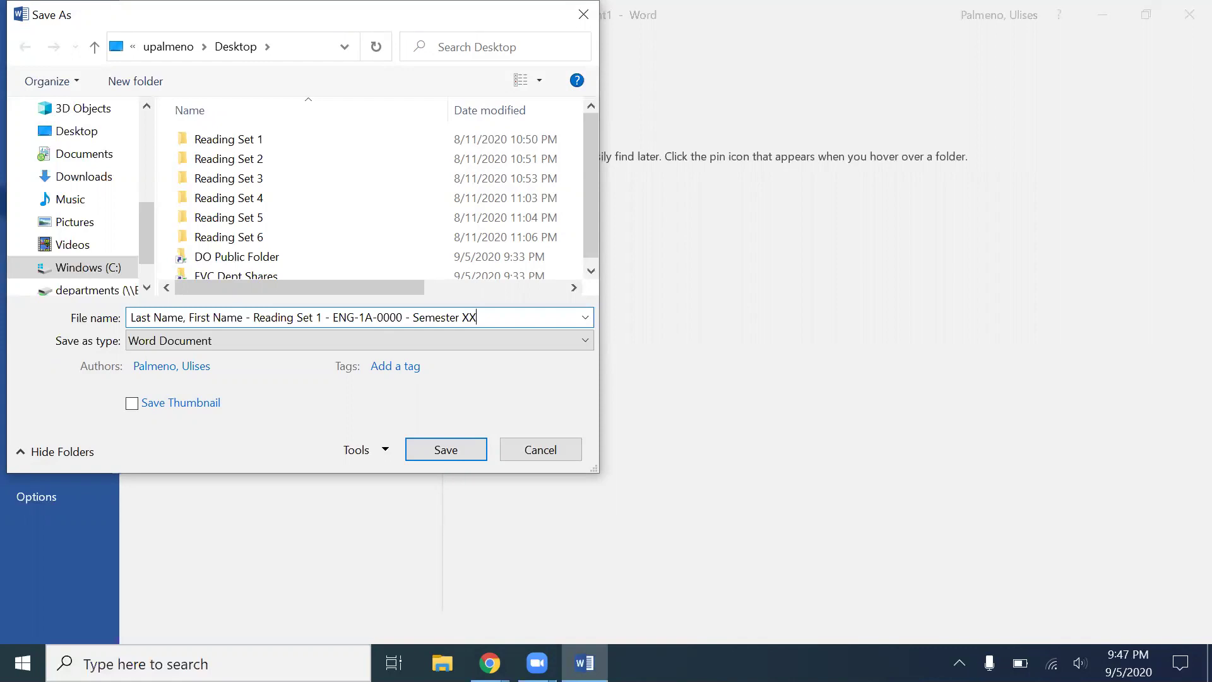
{"action": "key", "text": "BackSpace"}
{"action": "key", "text": "BackSpace"}
{"action": "type", "text": "20"}
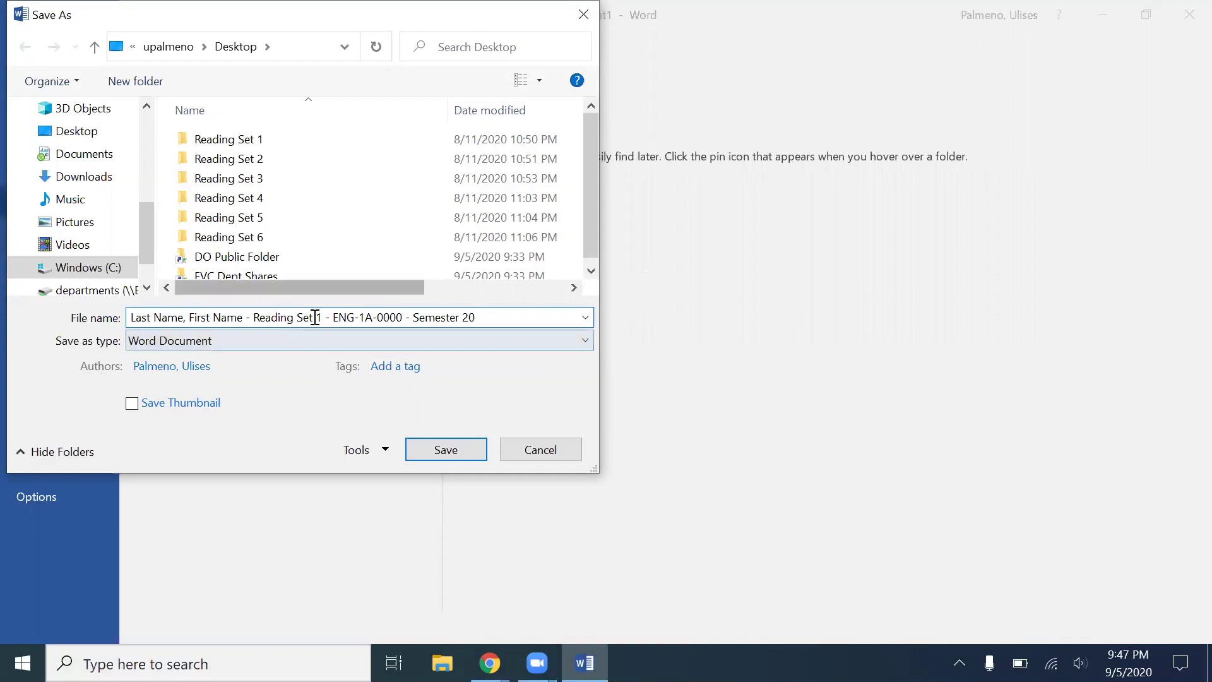
- Cycle the set number in the file name through 2 to 6 and back to 1
{"action": "left_click_drag", "start_coordinate": [323, 319], "coordinate": [255, 320]}
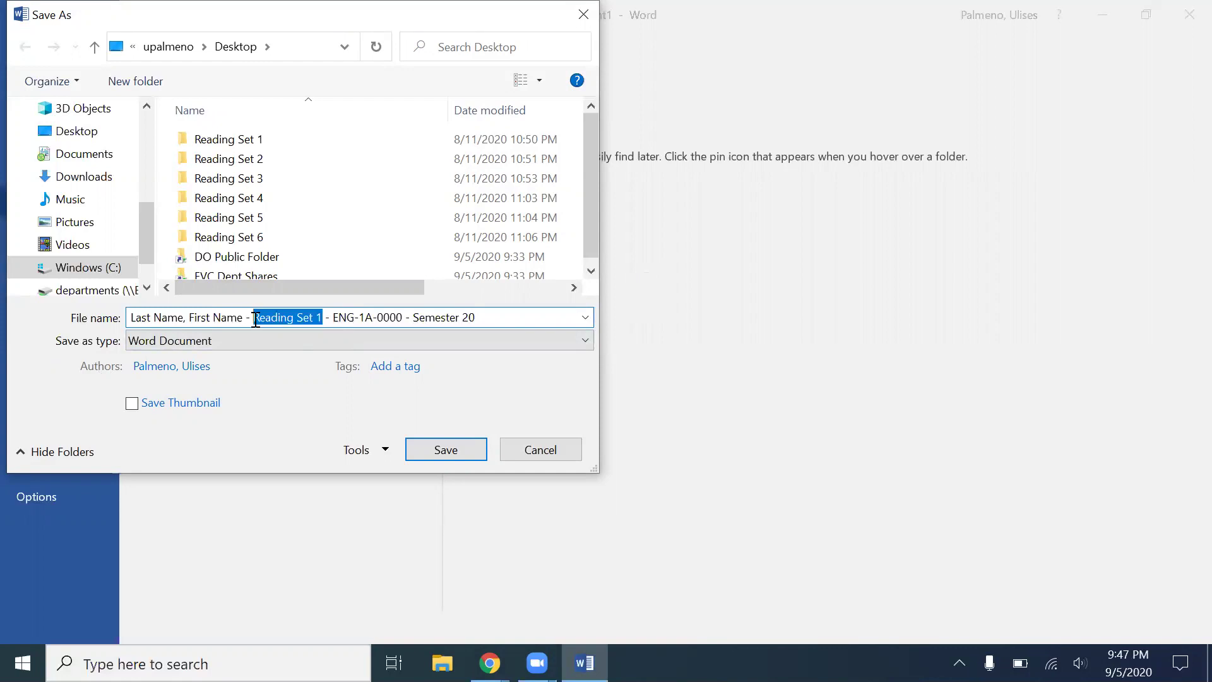
{"action": "left_click", "coordinate": [512, 319]}
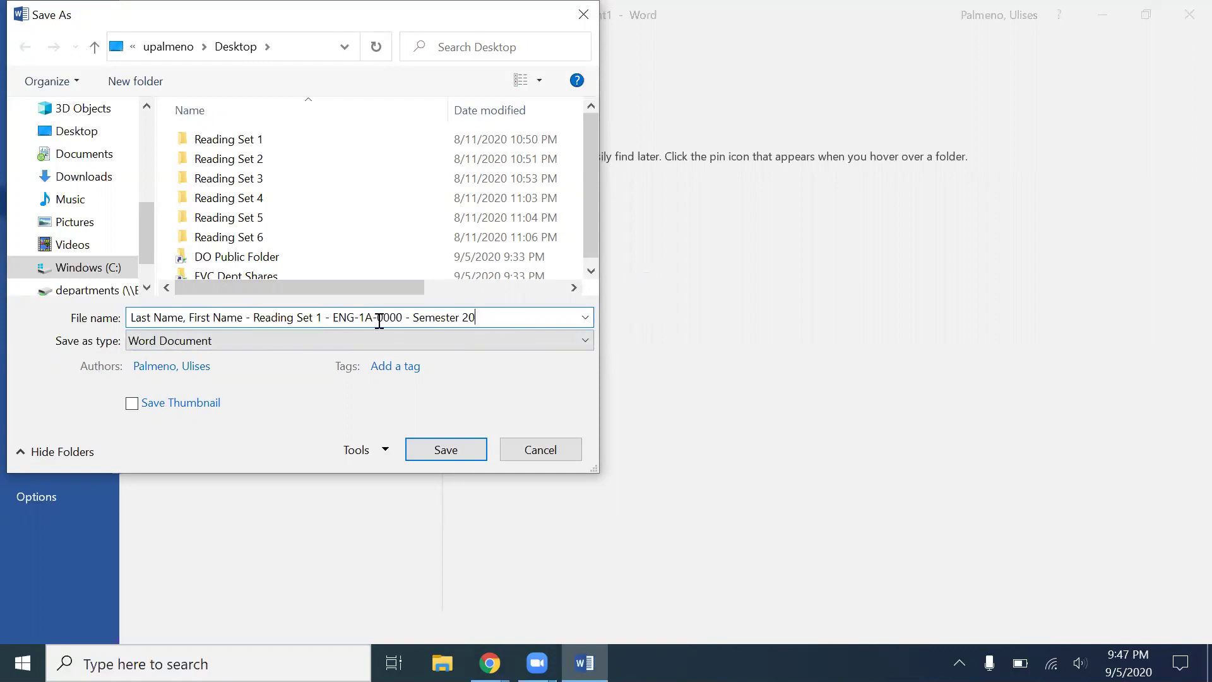
{"action": "left_click", "coordinate": [321, 313]}
{"action": "key", "text": "BackSpace"}
{"action": "type", "text": "2"}
{"action": "key", "text": "BackSpace"}
{"action": "type", "text": "3"}
{"action": "key", "text": "BackSpace"}
{"action": "type", "text": "4"}
{"action": "key", "text": "BackSpace"}
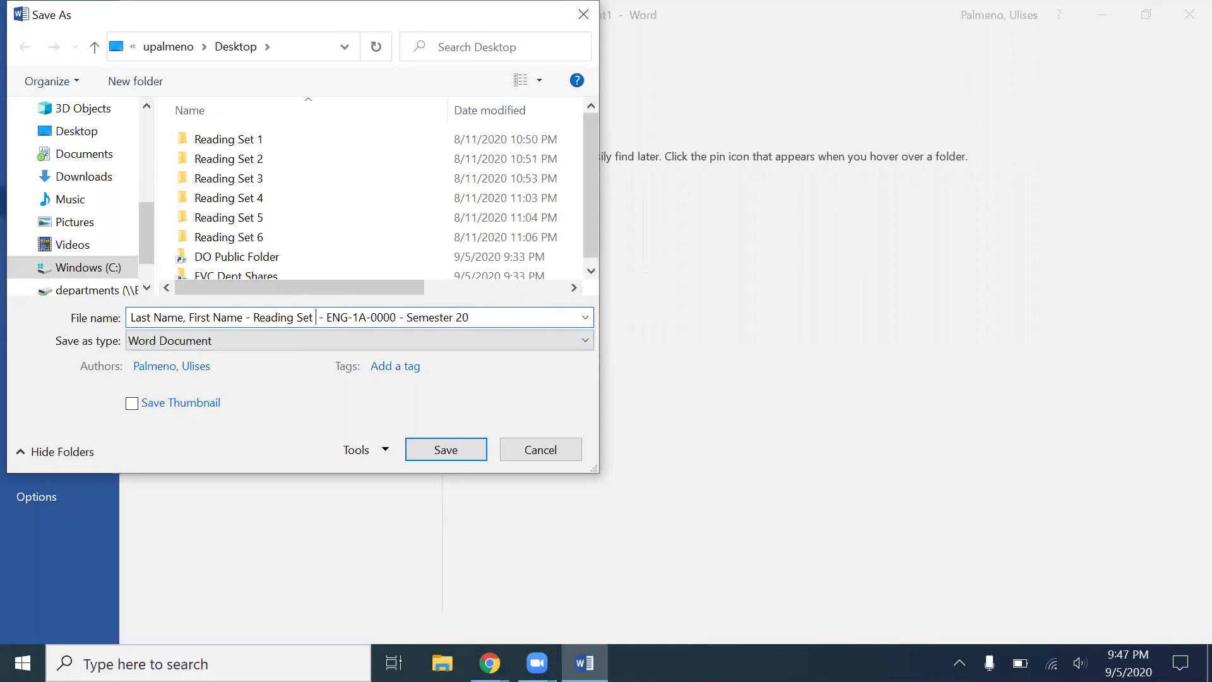
{"action": "type", "text": "5"}
{"action": "key", "text": "BackSpace"}
{"action": "type", "text": "6"}
{"action": "key", "text": "BackSpace"}
{"action": "type", "text": "1"}
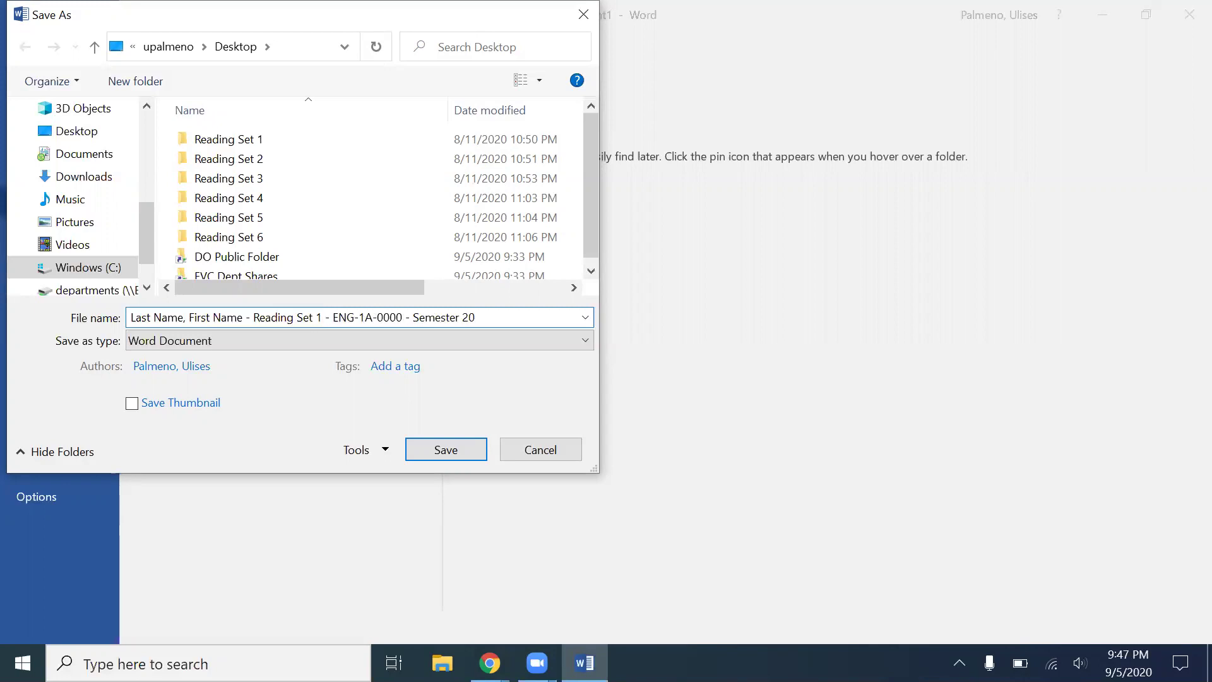
- Try essay titles 'Organization and Thesis', 'Rough Draft', 'Final Draft', then restore 'Reading Set 1'
{"action": "key", "text": "BackSpace"}
{"action": "key", "text": "BackSpace"}
{"action": "key", "text": "BackSpace"}
{"action": "key", "text": "BackSpace"}
{"action": "key", "text": "BackSpace"}
{"action": "key", "text": "BackSpace"}
{"action": "key", "text": "BackSpace"}
{"action": "key", "text": "BackSpace"}
{"action": "key", "text": "BackSpace"}
{"action": "key", "text": "BackSpace"}
{"action": "key", "text": "BackSpace"}
{"action": "key", "text": "BackSpace"}
{"action": "key", "text": "BackSpace"}
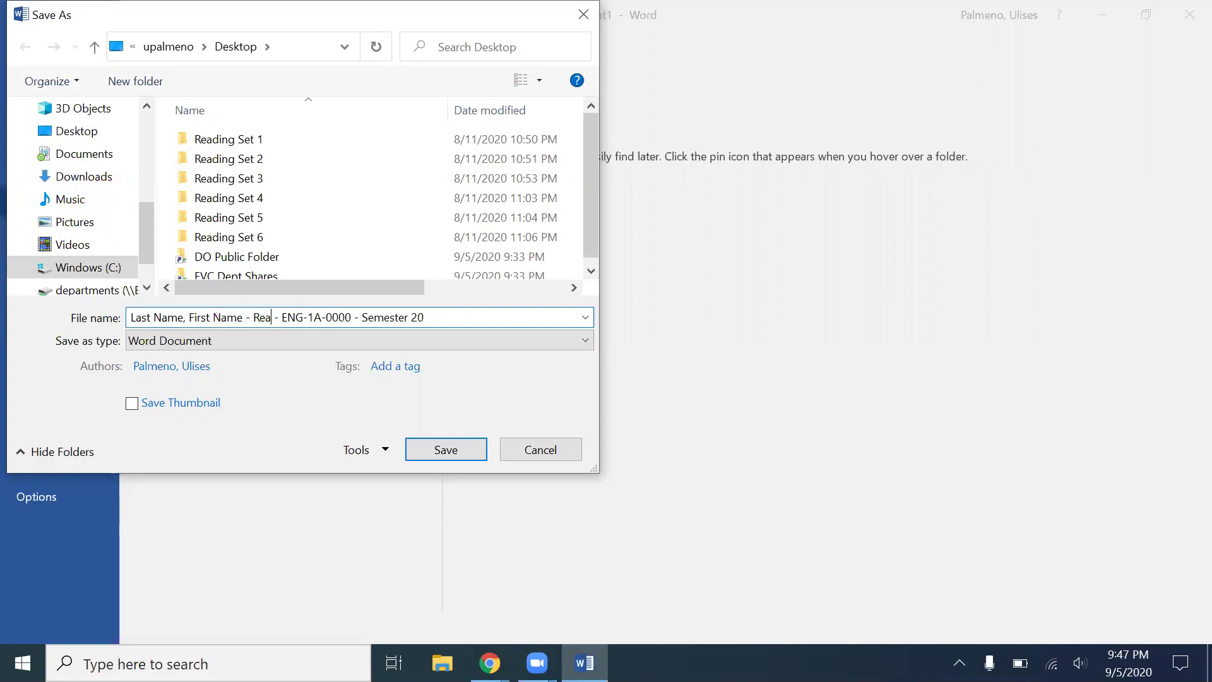
{"action": "type", "text": "Essay 1"}
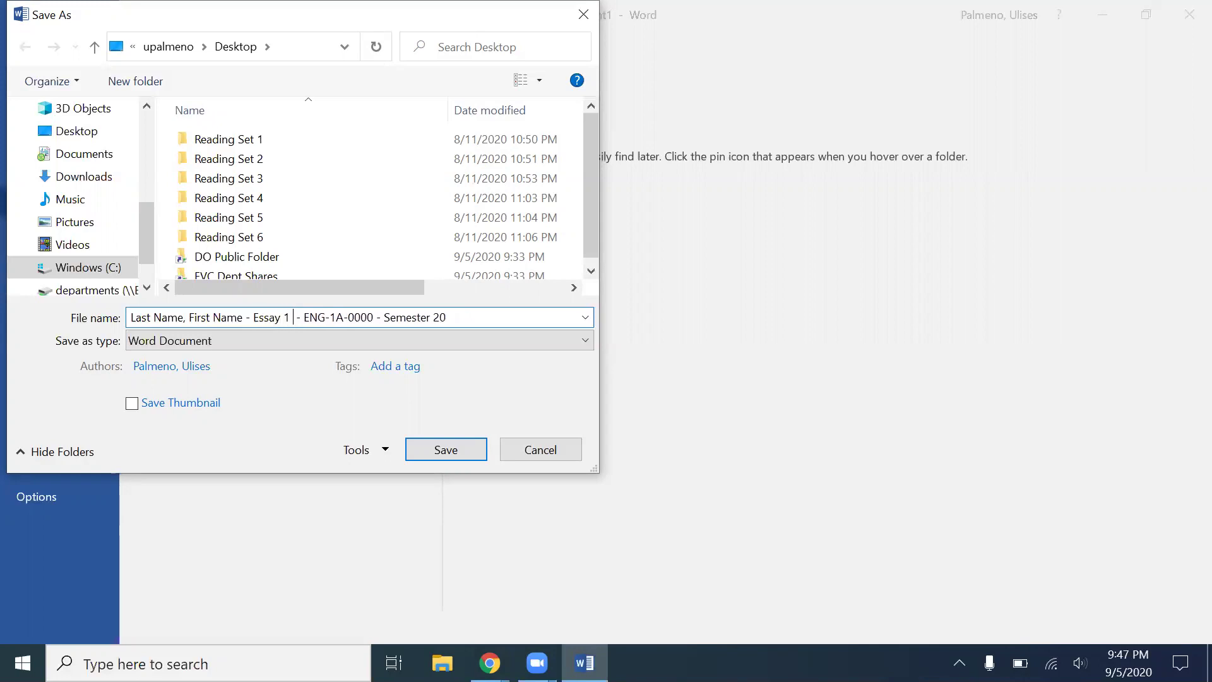
{"action": "type", "text": " Org"}
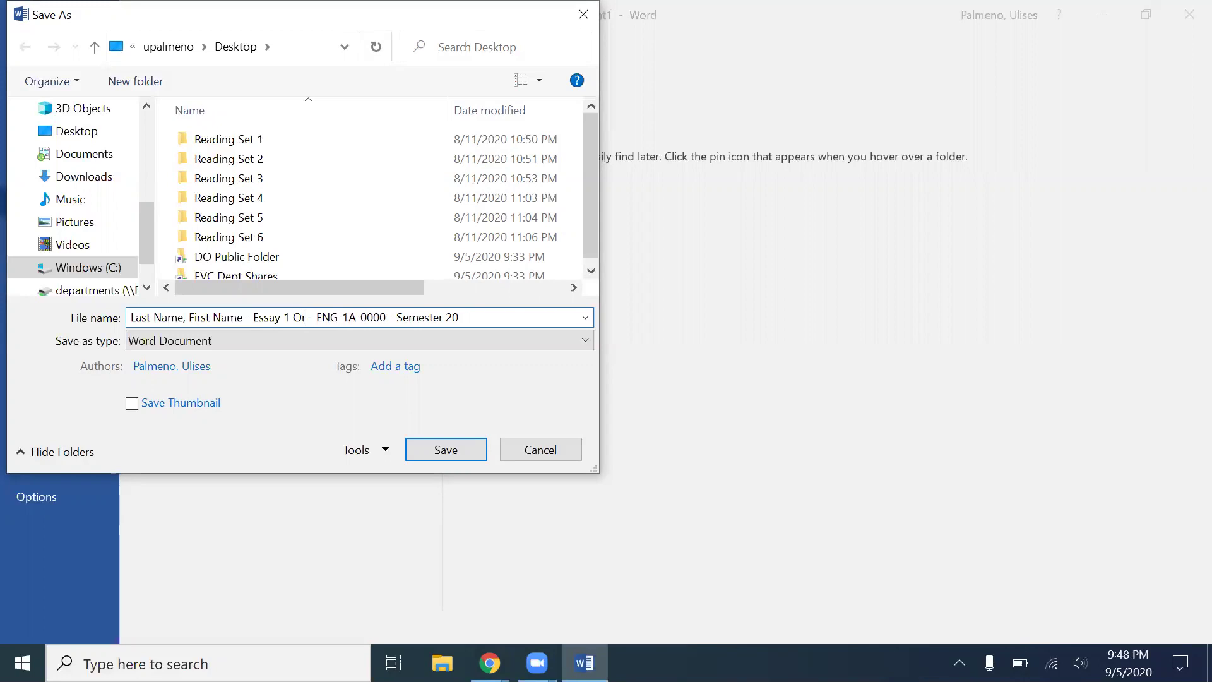
{"action": "type", "text": "anization and "}
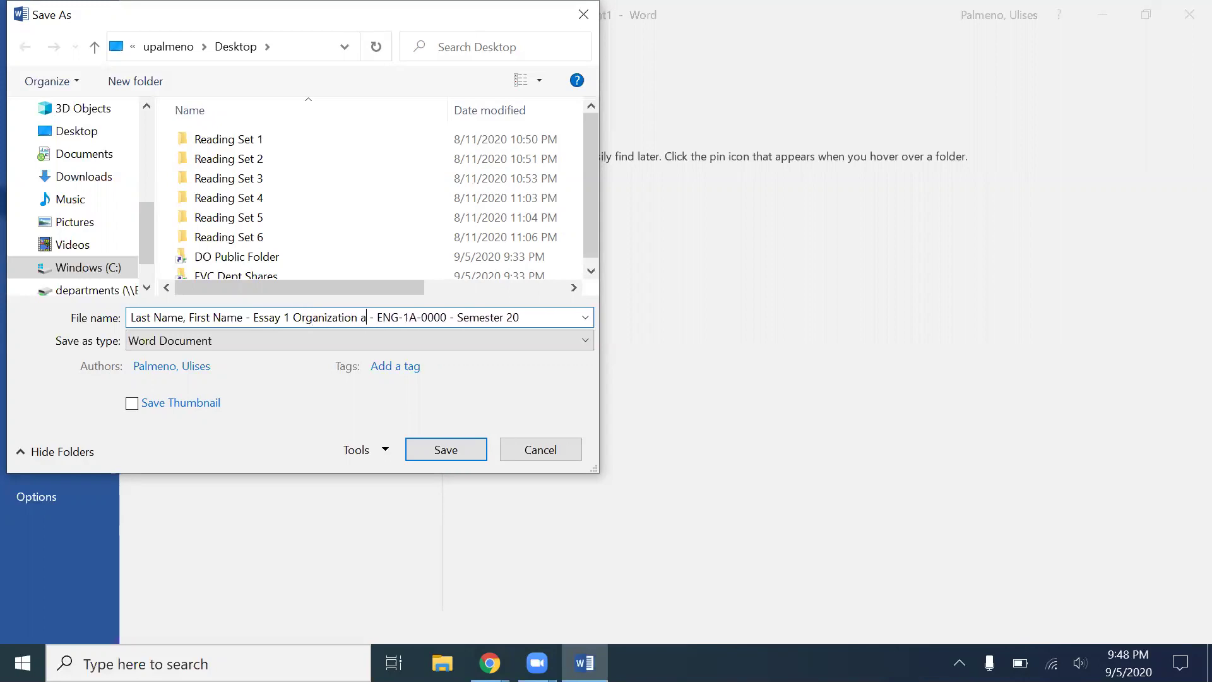
{"action": "type", "text": "Thesis"}
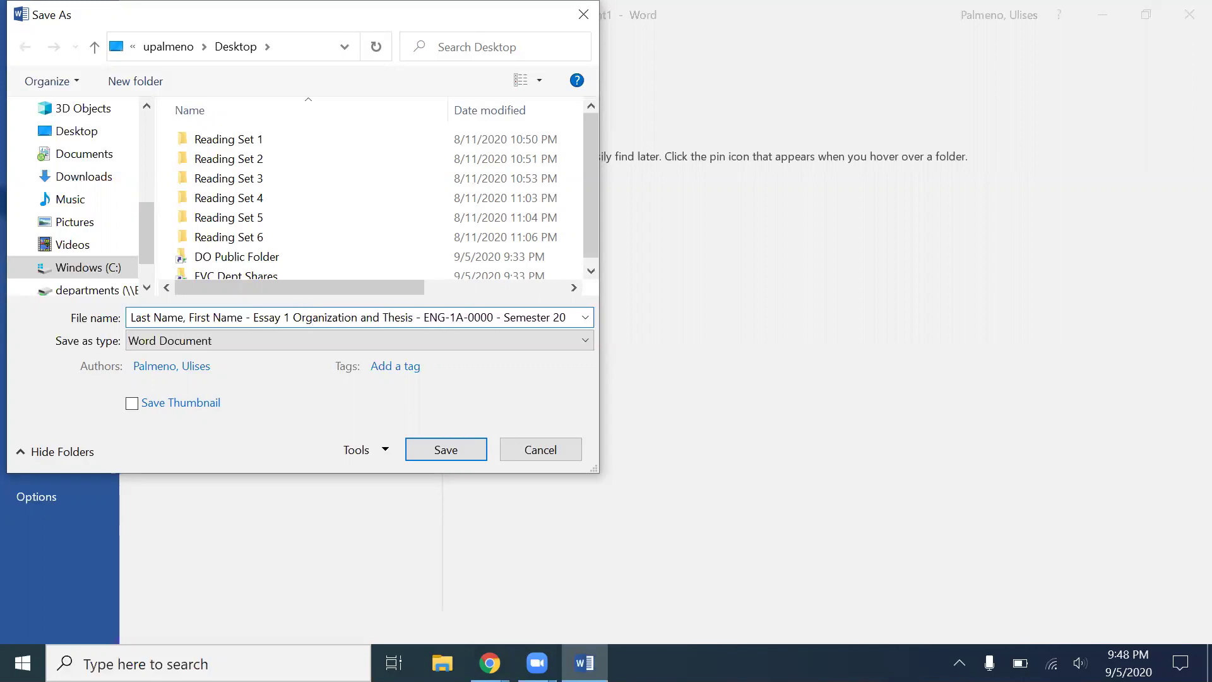
{"action": "key", "text": "BackSpace"}
{"action": "key", "text": "BackSpace"}
{"action": "key", "text": "BackSpace"}
{"action": "key", "text": "BackSpace"}
{"action": "key", "text": "BackSpace"}
{"action": "key", "text": "BackSpace"}
{"action": "key", "text": "BackSpace"}
{"action": "key", "text": "BackSpace"}
{"action": "key", "text": "BackSpace"}
{"action": "key", "text": "BackSpace"}
{"action": "key", "text": "BackSpace"}
{"action": "key", "text": "BackSpace"}
{"action": "key", "text": "BackSpace"}
{"action": "key", "text": "BackSpace"}
{"action": "key", "text": "BackSpace"}
{"action": "key", "text": "BackSpace"}
{"action": "key", "text": "BackSpace"}
{"action": "key", "text": "BackSpace"}
{"action": "key", "text": "BackSpace"}
{"action": "key", "text": "BackSpace"}
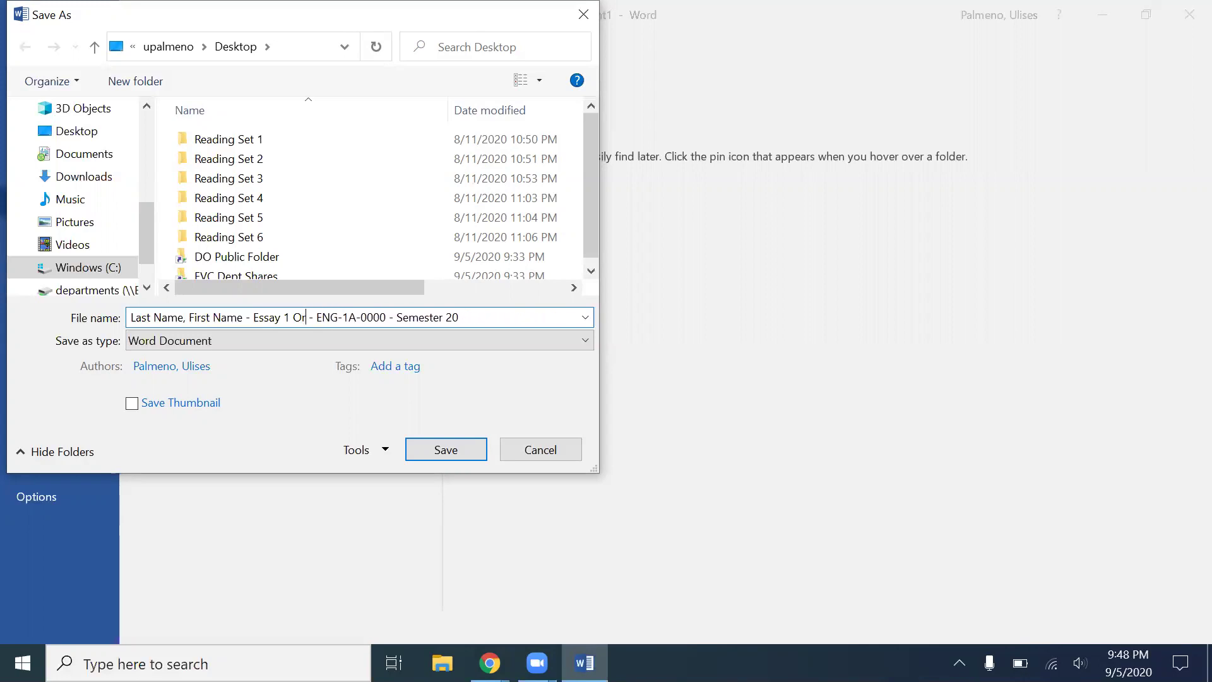
{"action": "type", "text": "Rough Dr"}
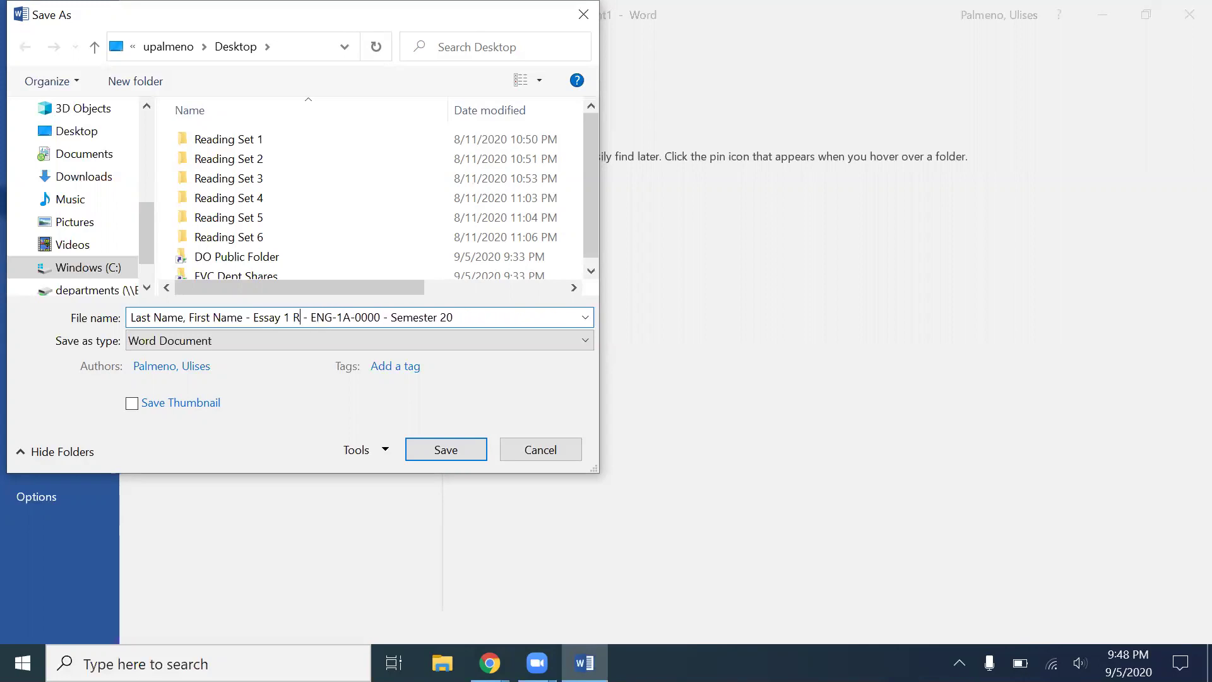
{"action": "type", "text": "aft"}
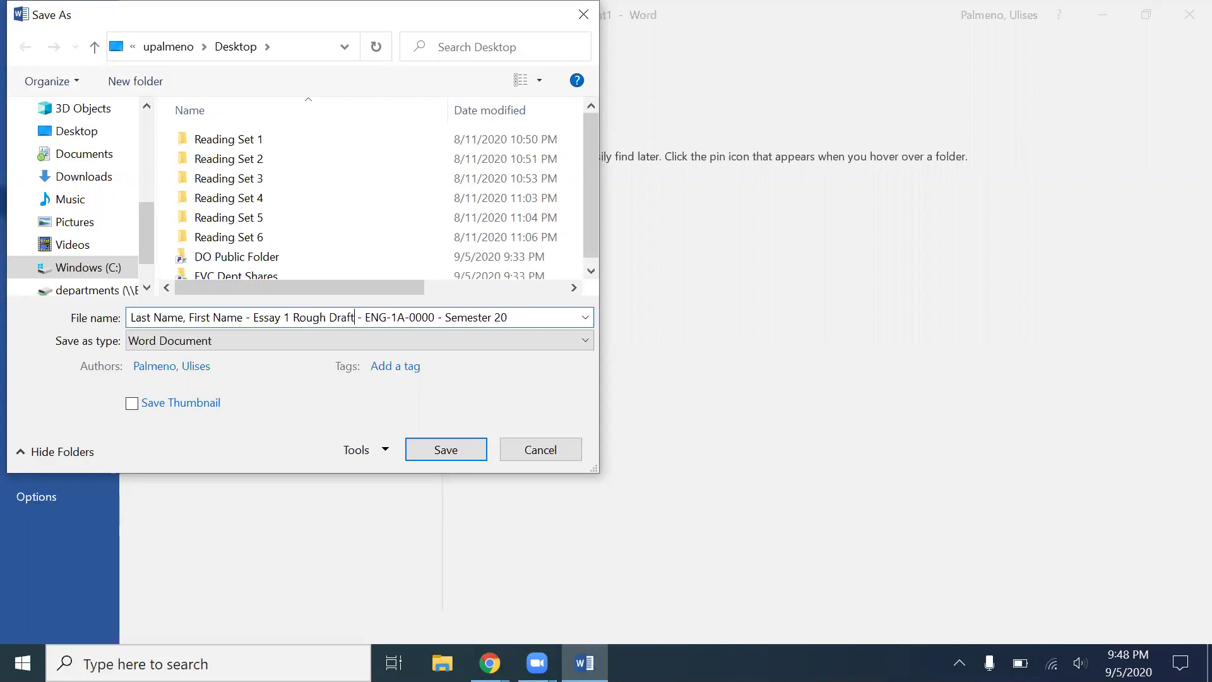
{"action": "key", "text": "BackSpace"}
{"action": "key", "text": "BackSpace"}
{"action": "key", "text": "BackSpace"}
{"action": "key", "text": "BackSpace"}
{"action": "key", "text": "BackSpace"}
{"action": "key", "text": "BackSpace"}
{"action": "key", "text": "BackSpace"}
{"action": "key", "text": "BackSpace"}
{"action": "key", "text": "BackSpace"}
{"action": "key", "text": "BackSpace"}
{"action": "key", "text": "BackSpace"}
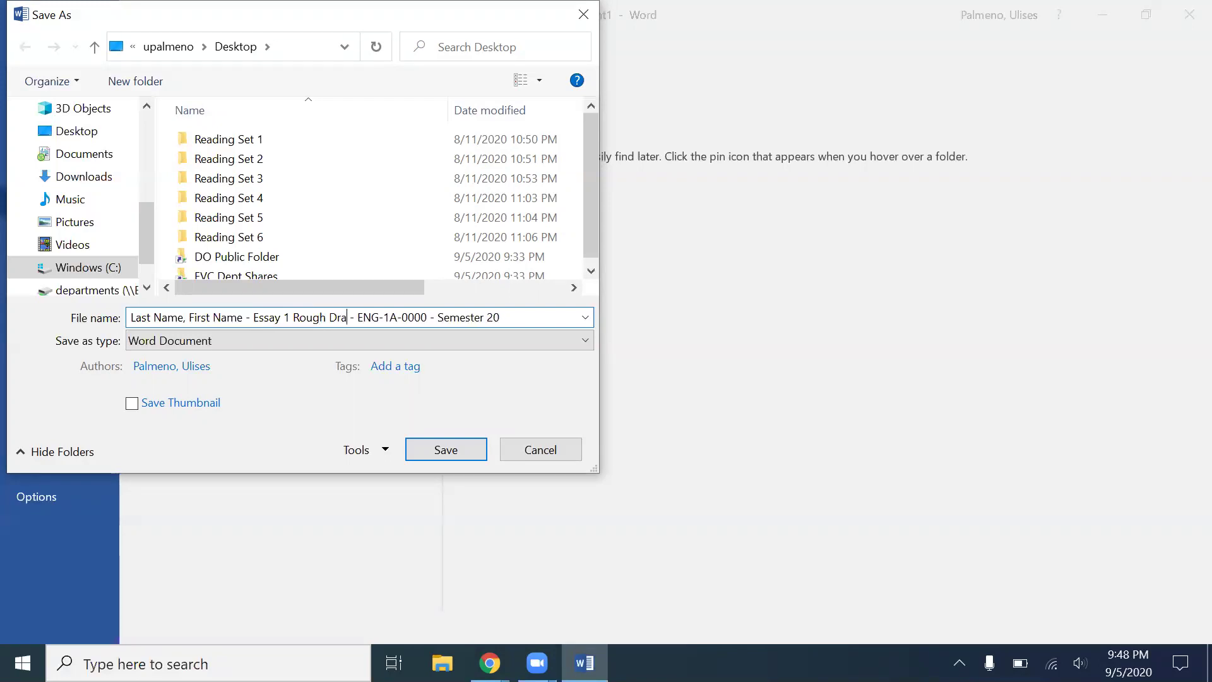
{"action": "type", "text": "Final Draf"}
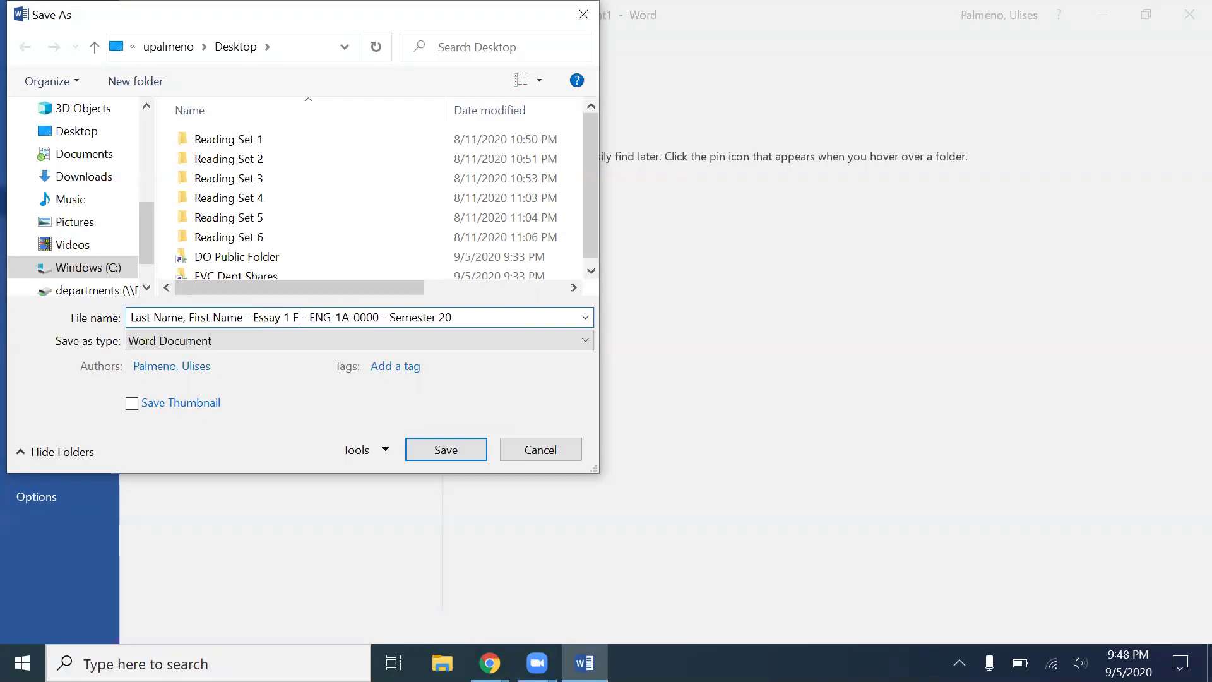
{"action": "type", "text": "t"}
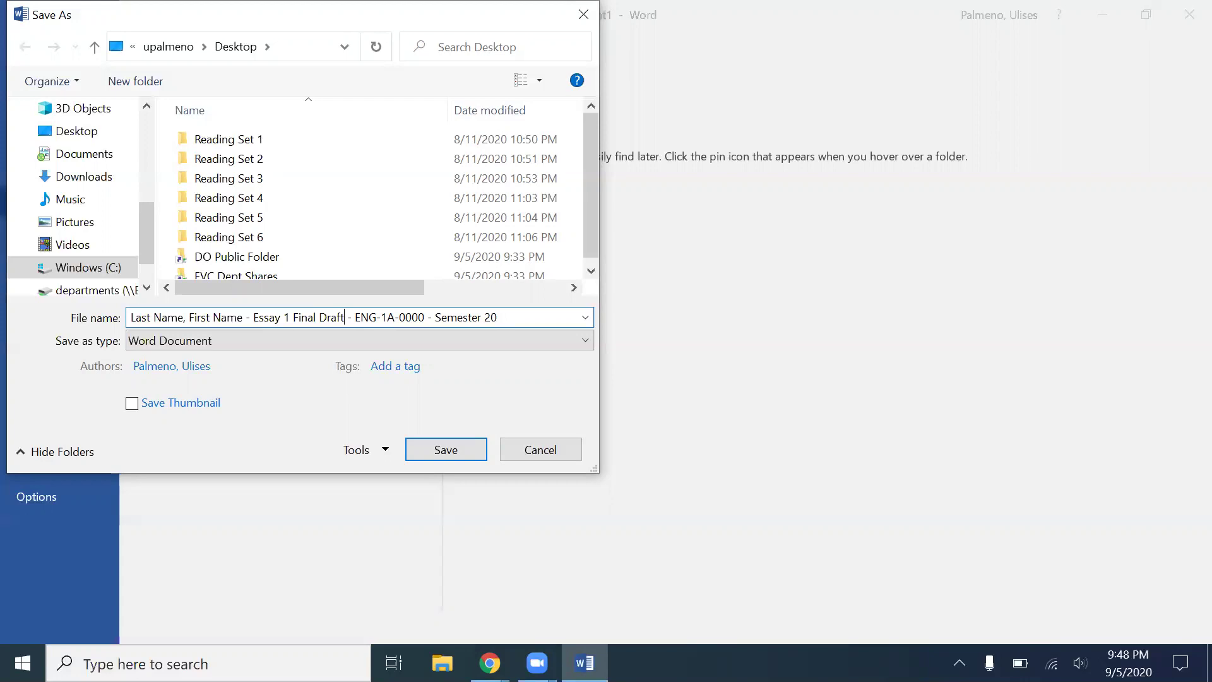
{"action": "key", "text": "BackSpace"}
{"action": "key", "text": "BackSpace"}
{"action": "key", "text": "BackSpace"}
{"action": "key", "text": "BackSpace"}
{"action": "key", "text": "BackSpace"}
{"action": "key", "text": "BackSpace"}
{"action": "key", "text": "BackSpace"}
{"action": "key", "text": "BackSpace"}
{"action": "key", "text": "BackSpace"}
{"action": "key", "text": "BackSpace"}
{"action": "key", "text": "BackSpace"}
{"action": "key", "text": "BackSpace"}
{"action": "key", "text": "BackSpace"}
{"action": "key", "text": "BackSpace"}
{"action": "key", "text": "BackSpace"}
{"action": "key", "text": "BackSpace"}
{"action": "key", "text": "BackSpace"}
{"action": "key", "text": "BackSpace"}
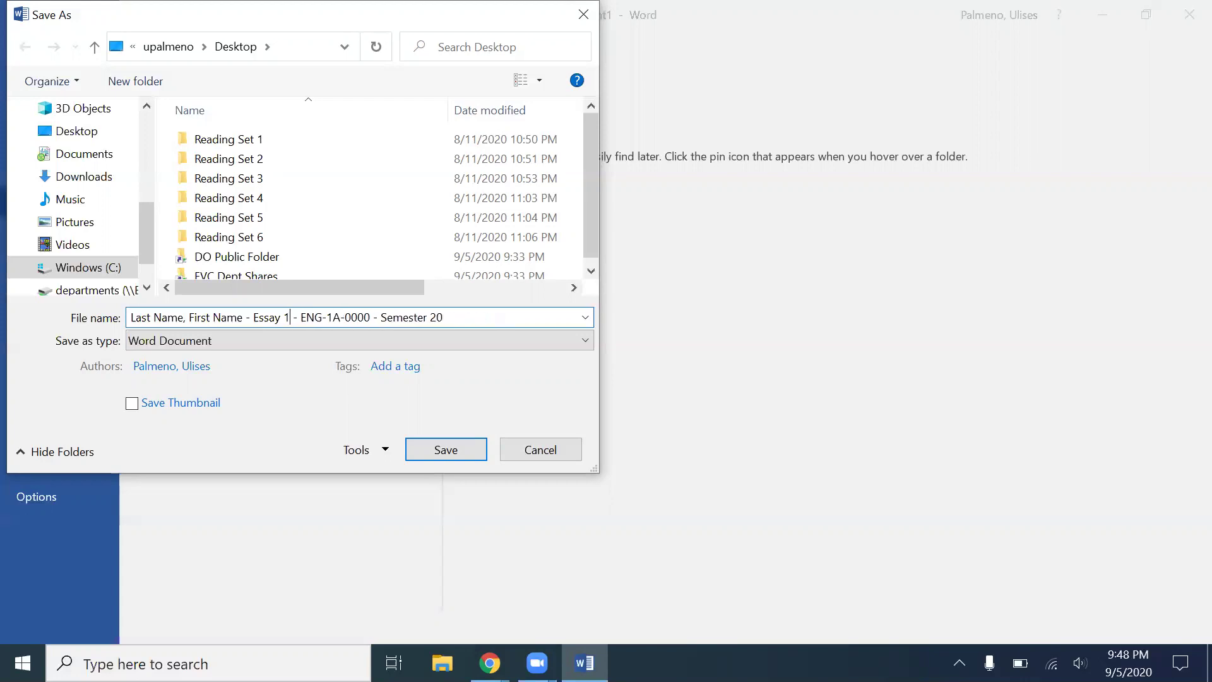
{"action": "key", "text": "BackSpace"}
{"action": "type", "text": "Reading"}
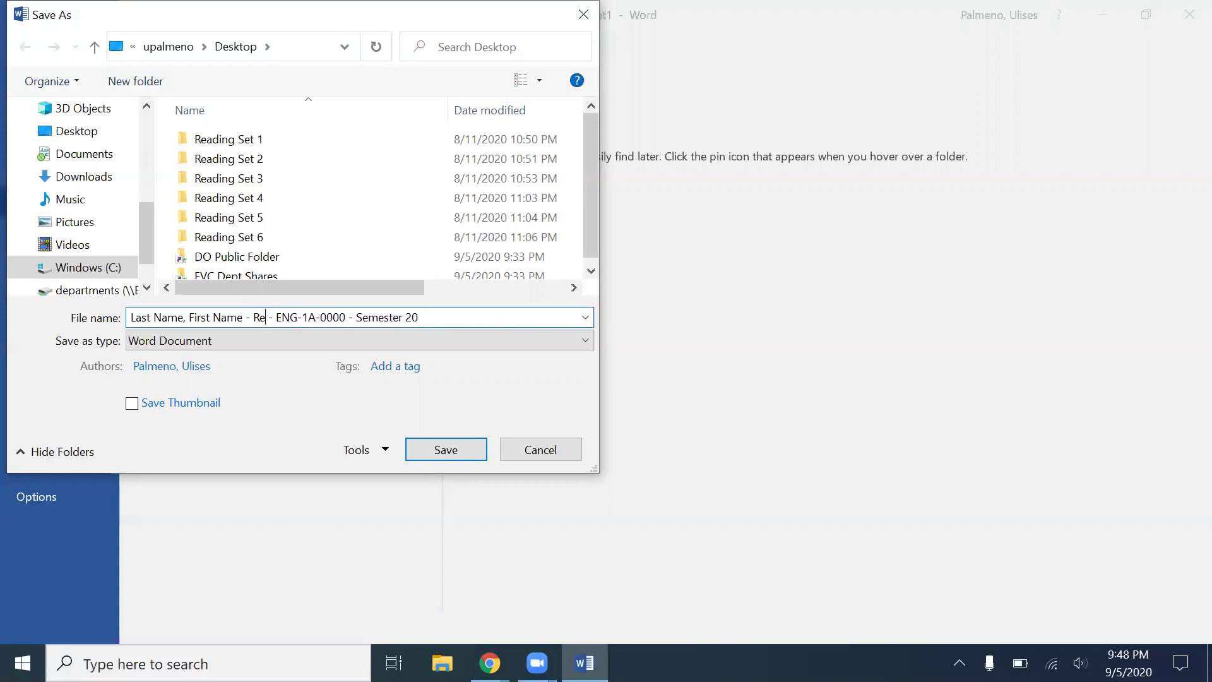
{"action": "type", "text": " Set 1"}
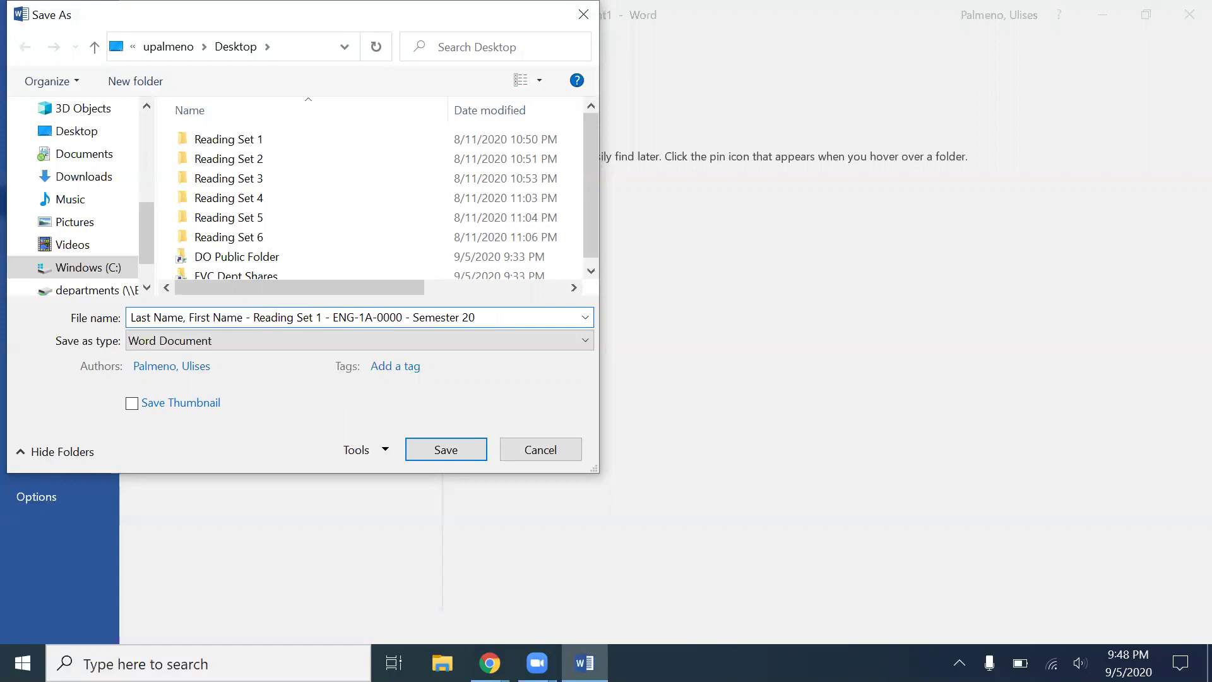
- Change the course code to ENGL-001A-000 and replace 'Semester' with 'Fall' in the file name
{"action": "type", "text": "L"}
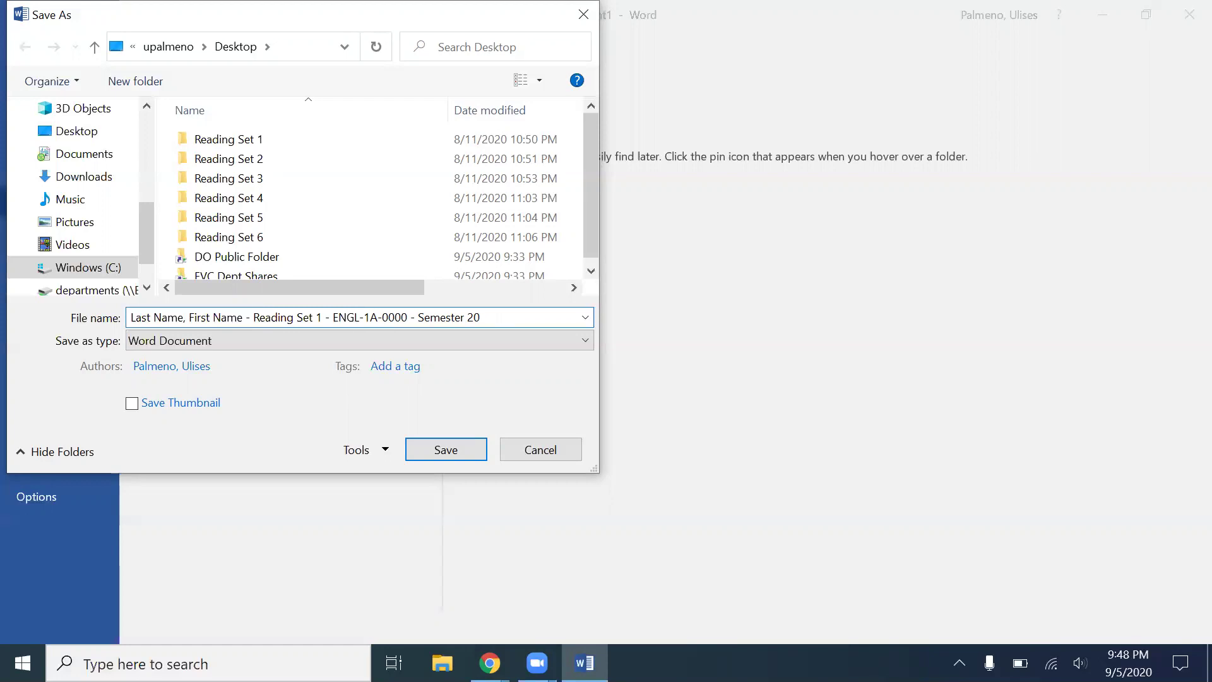
{"action": "left_click", "coordinate": [364, 317]}
{"action": "type", "text": "00"}
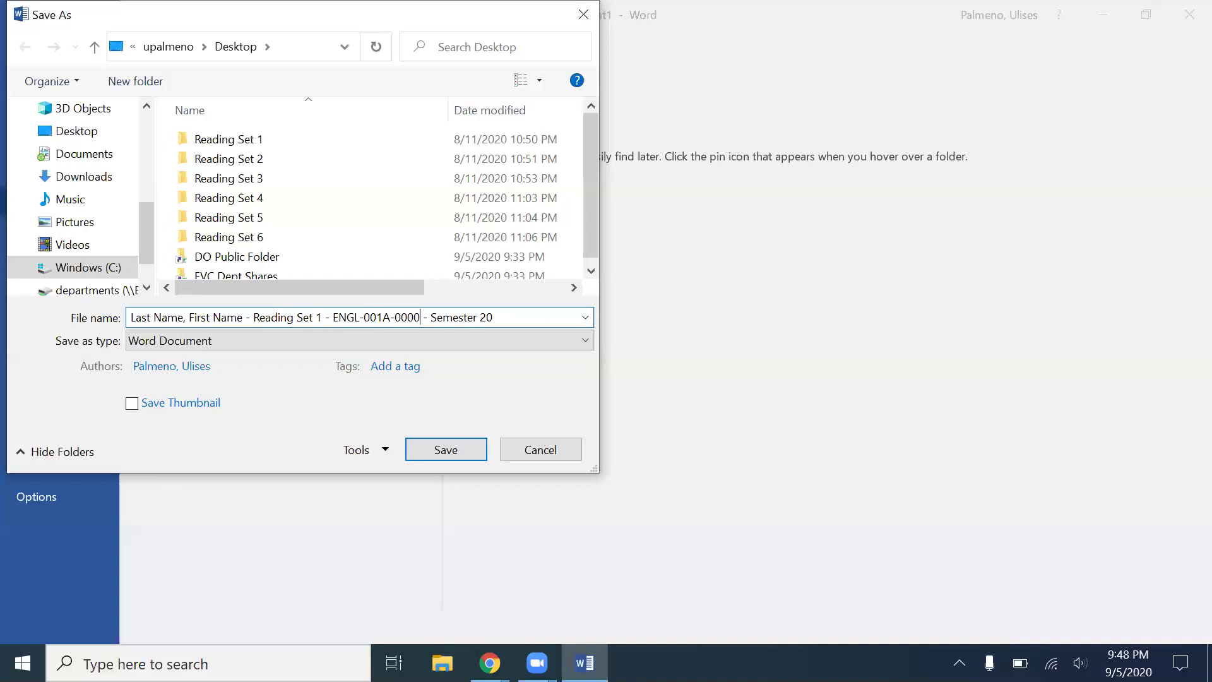
{"action": "key", "text": "BackSpace"}
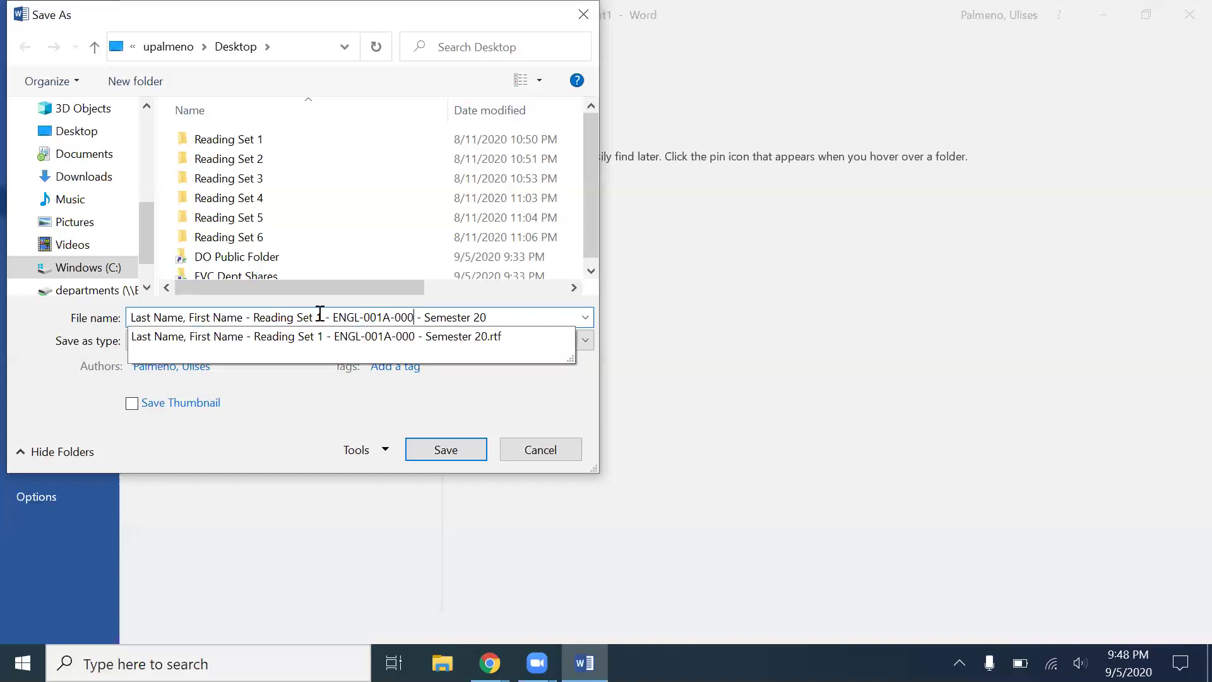
{"action": "left_click", "coordinate": [470, 317]}
{"action": "key", "text": "BackSpace"}
{"action": "key", "text": "BackSpace"}
{"action": "key", "text": "BackSpace"}
{"action": "key", "text": "BackSpace"}
{"action": "key", "text": "BackSpace"}
{"action": "key", "text": "BackSpace"}
{"action": "key", "text": "BackSpace"}
{"action": "key", "text": "BackSpace"}
{"action": "type", "text": "F"}
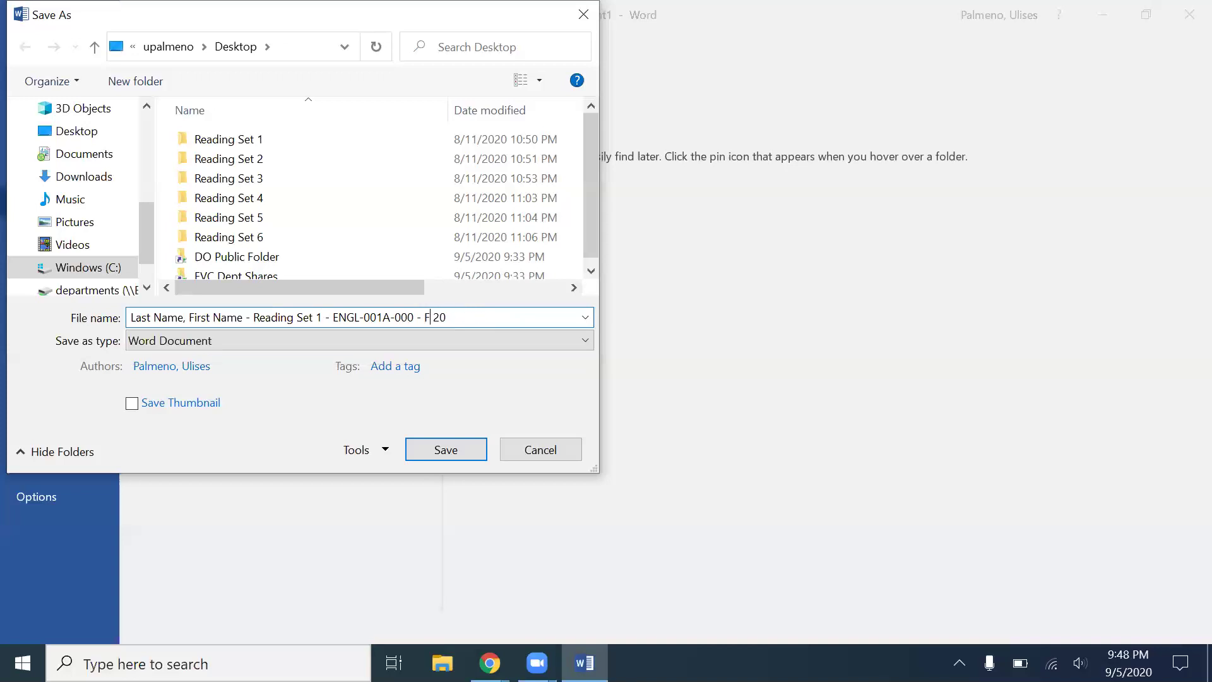
{"action": "type", "text": "all"}
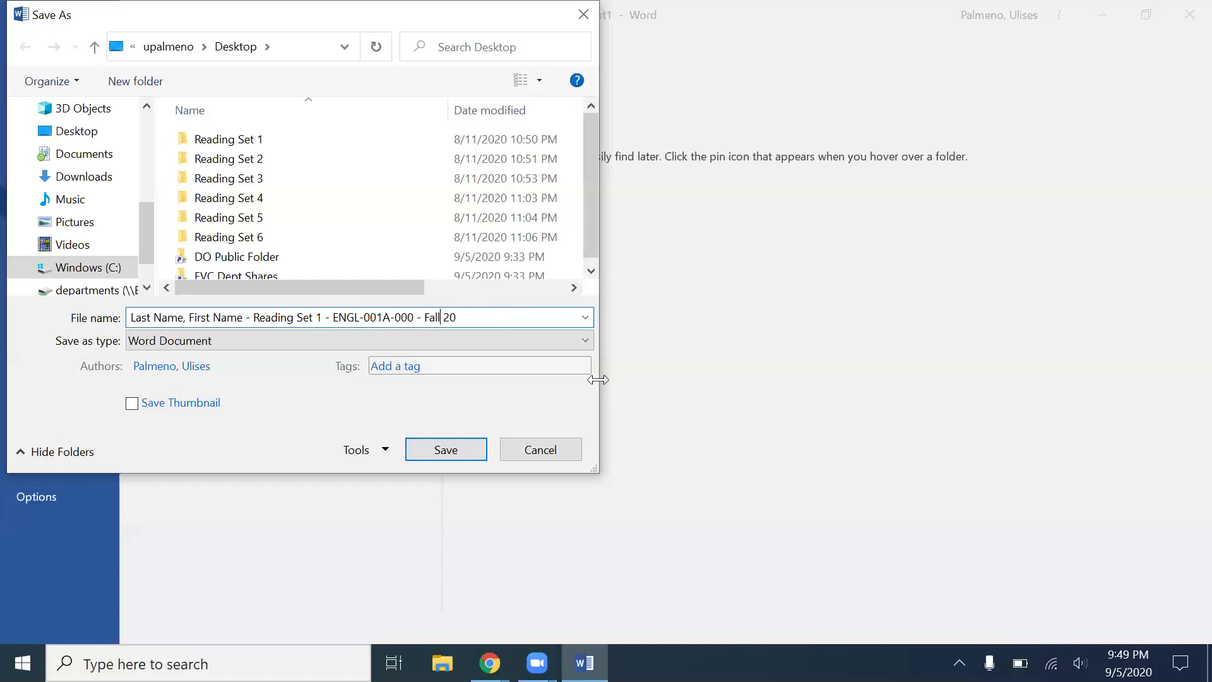
- Set the Save as type to Rich Text Format
{"action": "left_click", "coordinate": [583, 341]}
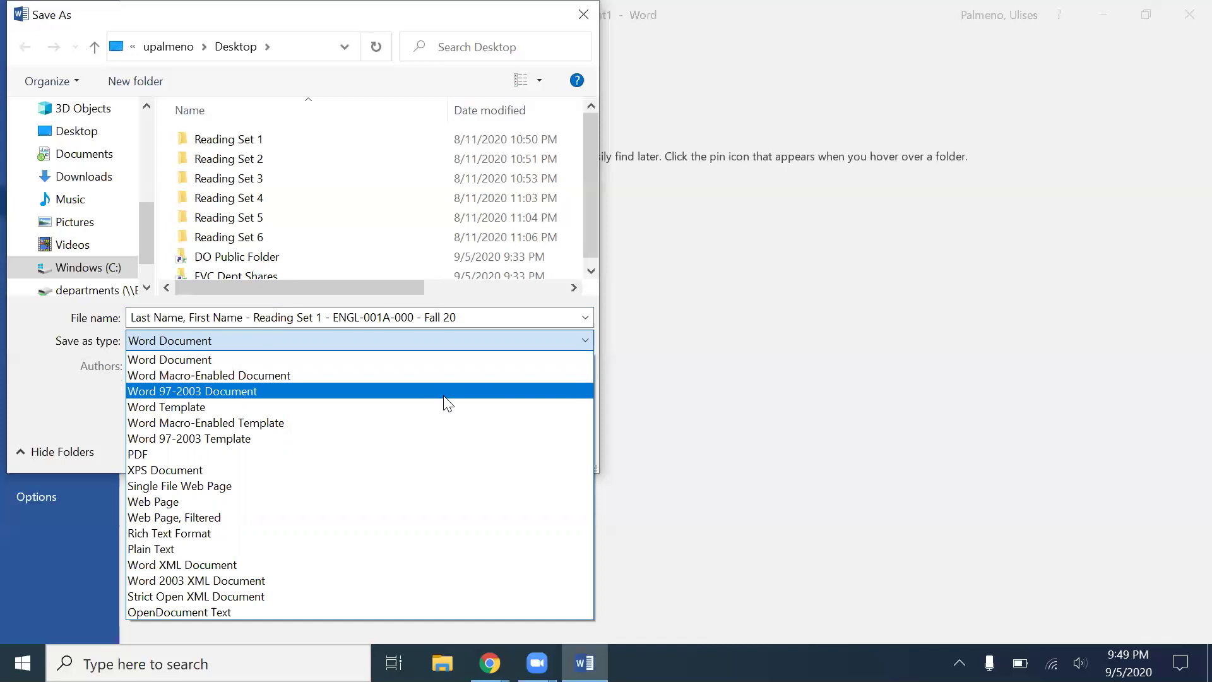
{"action": "left_click", "coordinate": [303, 533]}
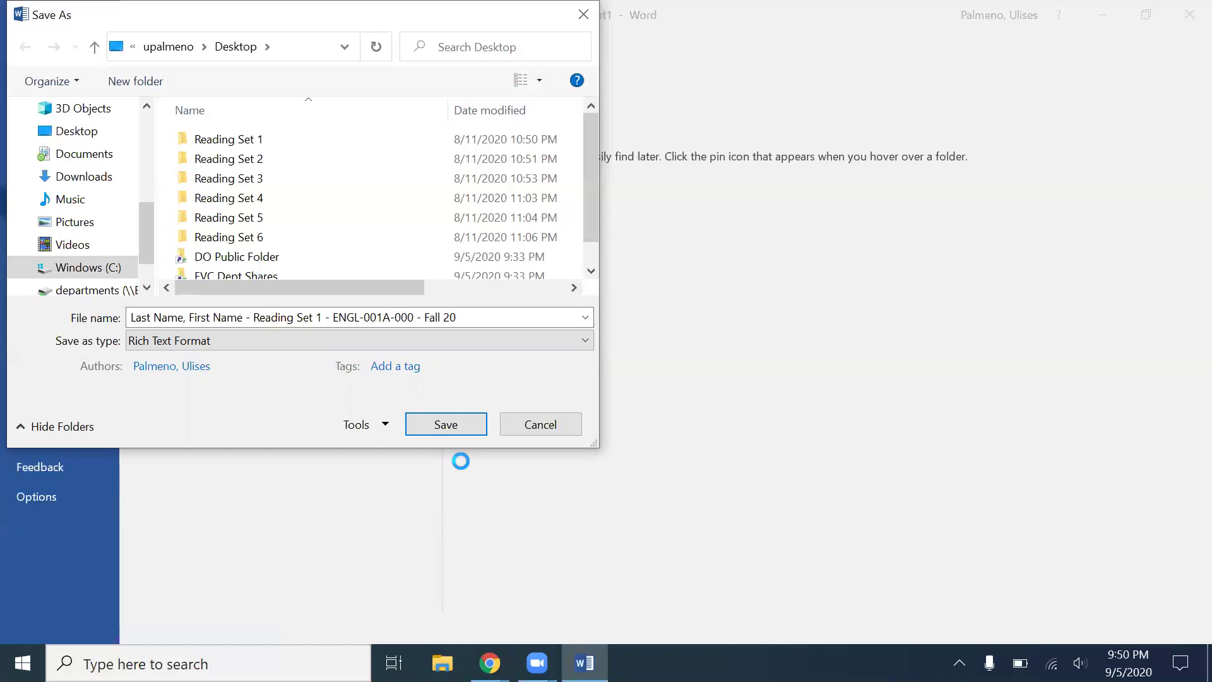
- Save the RTF file under its Fall 20 name, then switch to Chrome
{"action": "left_click", "coordinate": [458, 421]}
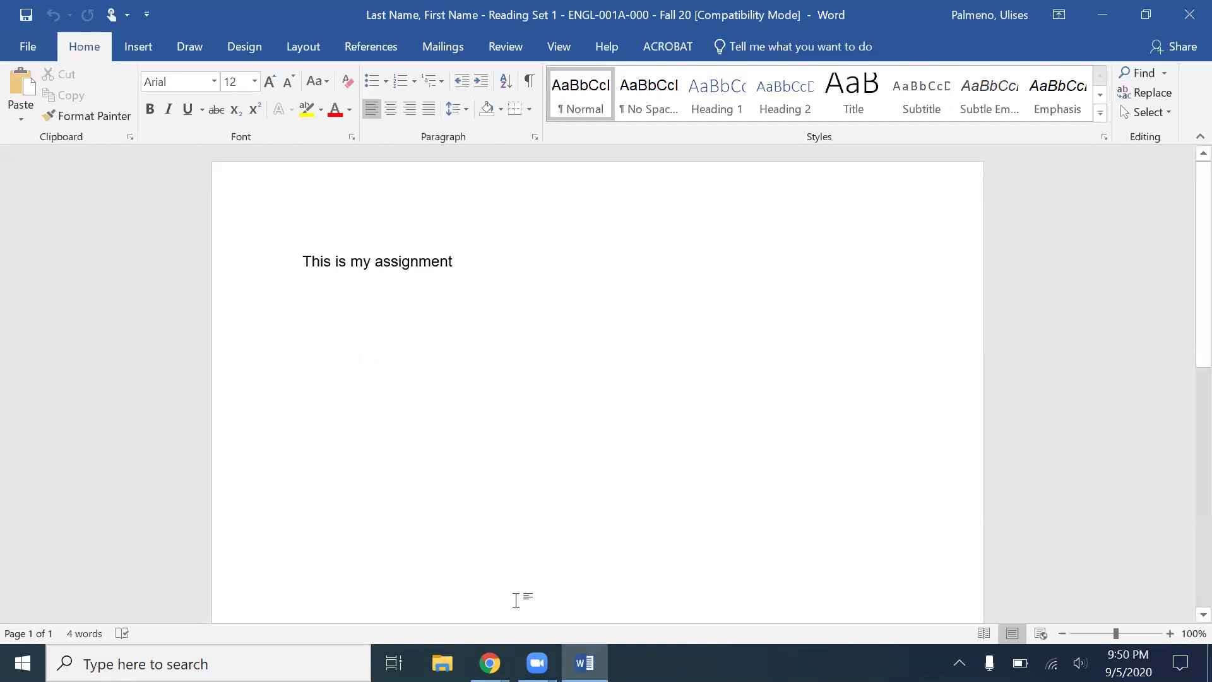
{"action": "mouse_move", "coordinate": [489, 663]}
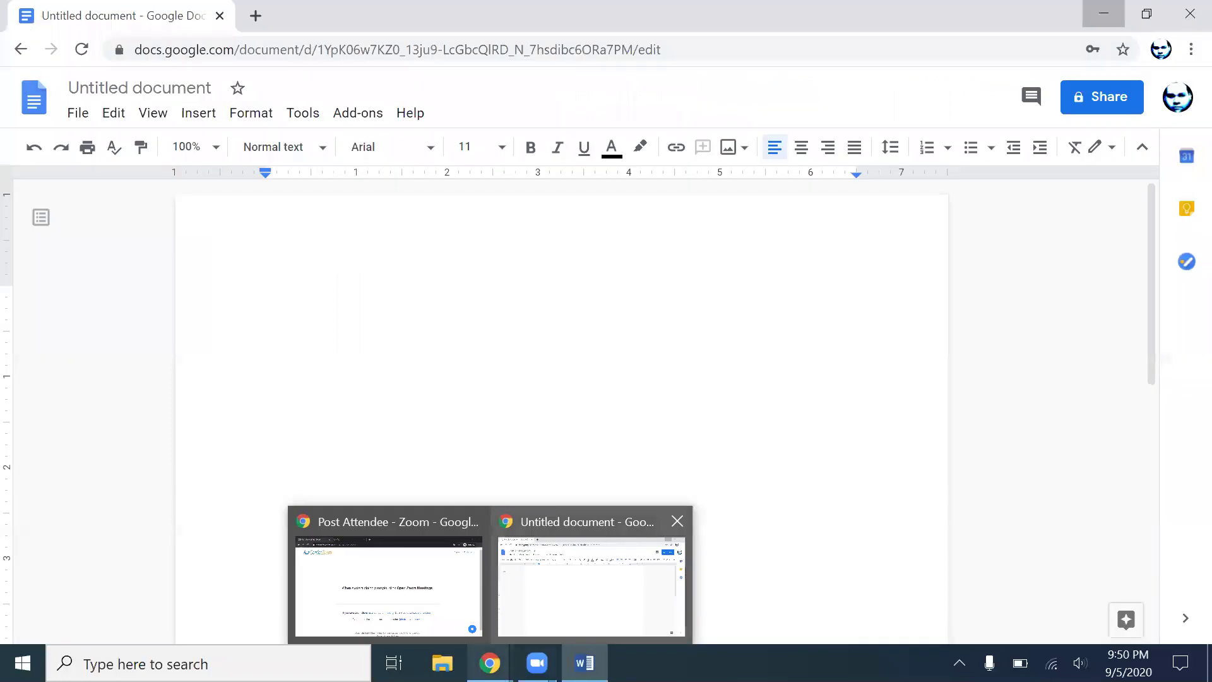
- In the untitled Google Docs document, type 'This is my assignment'
{"action": "left_click", "coordinate": [518, 594]}
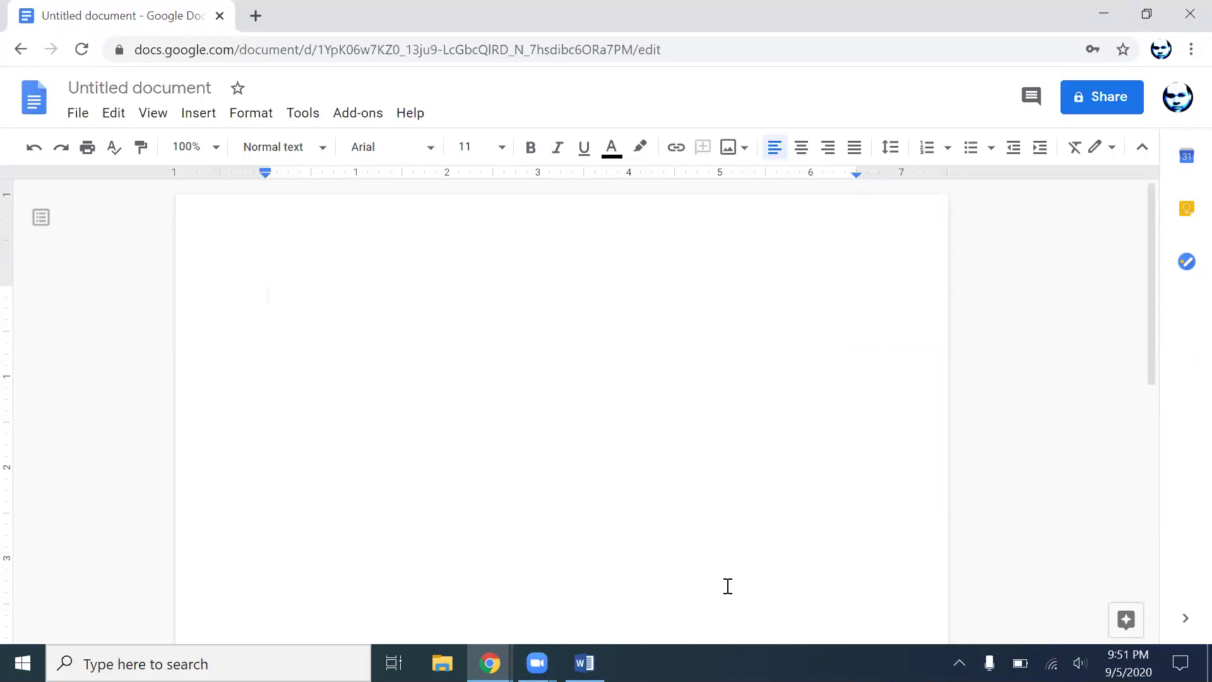
{"action": "type", "text": "This is "}
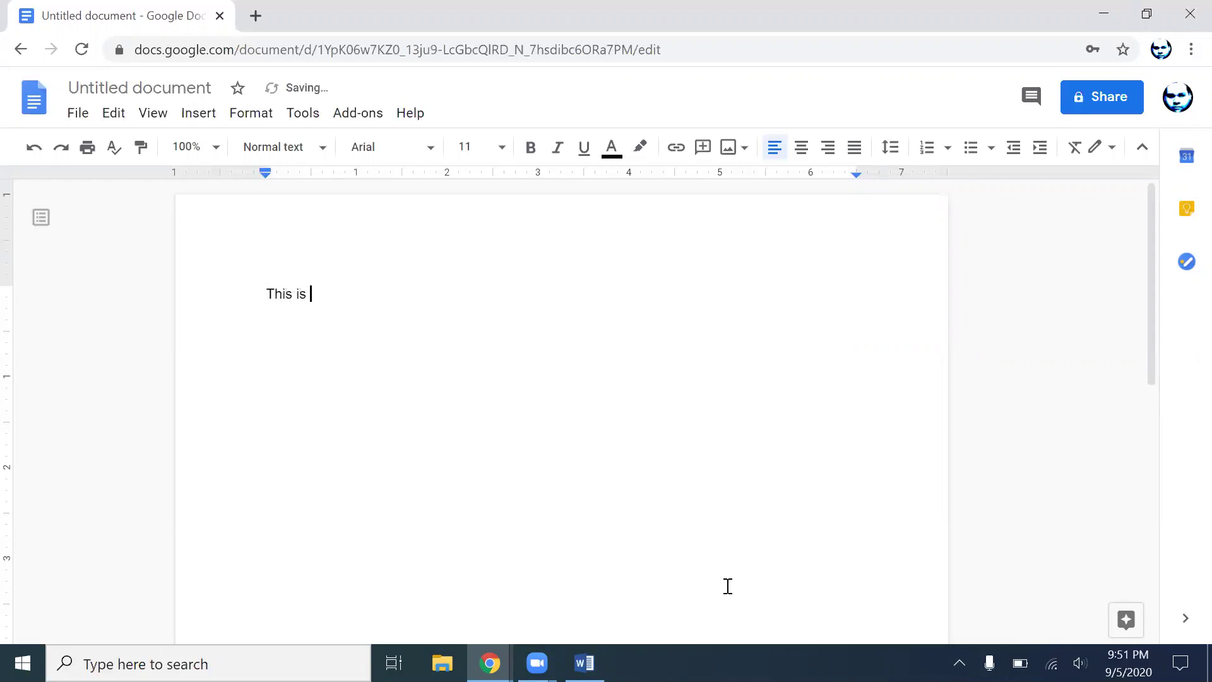
{"action": "type", "text": "my assignment"}
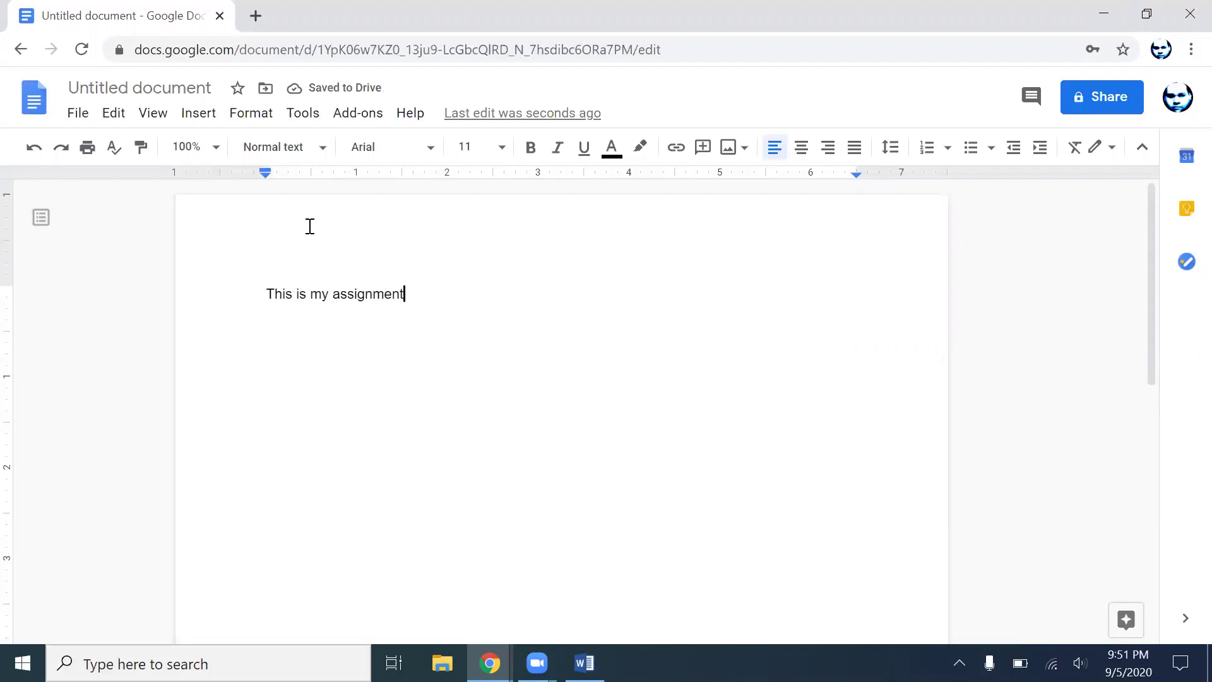
- Title the Google Doc 'Last Name, First Name - Reading Set 1 - ENGL-001A-000 - Semester XX', fixing typos
{"action": "left_click", "coordinate": [194, 86]}
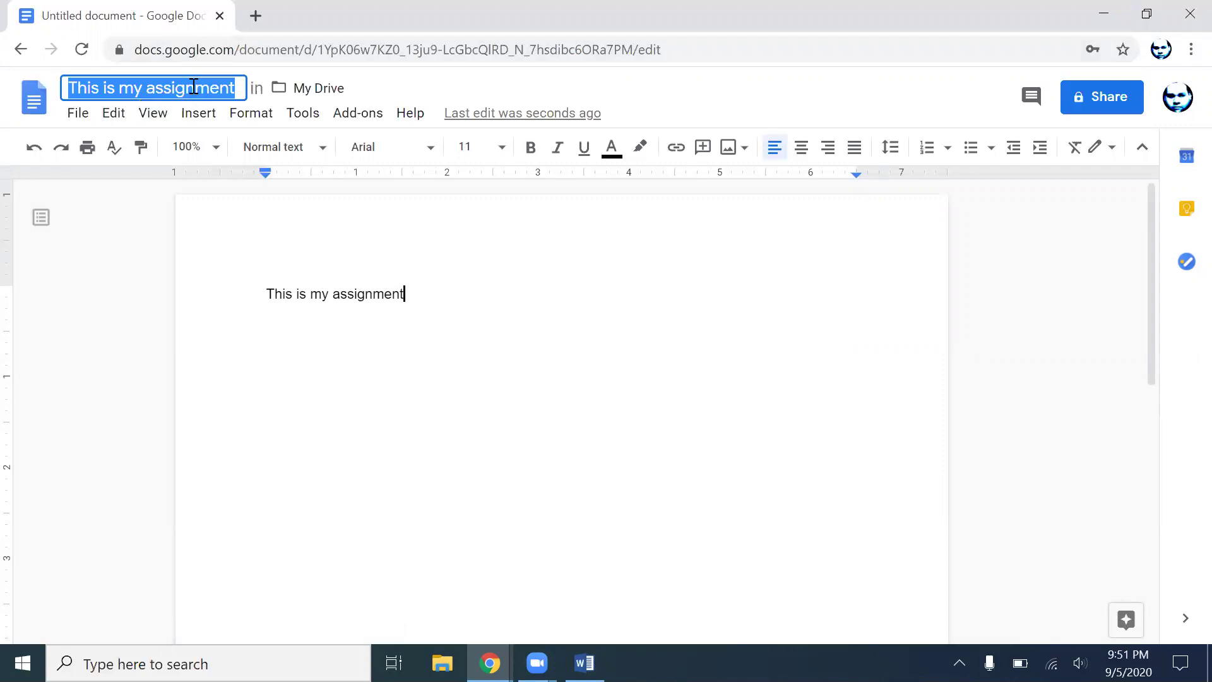
{"action": "key", "text": "BackSpace"}
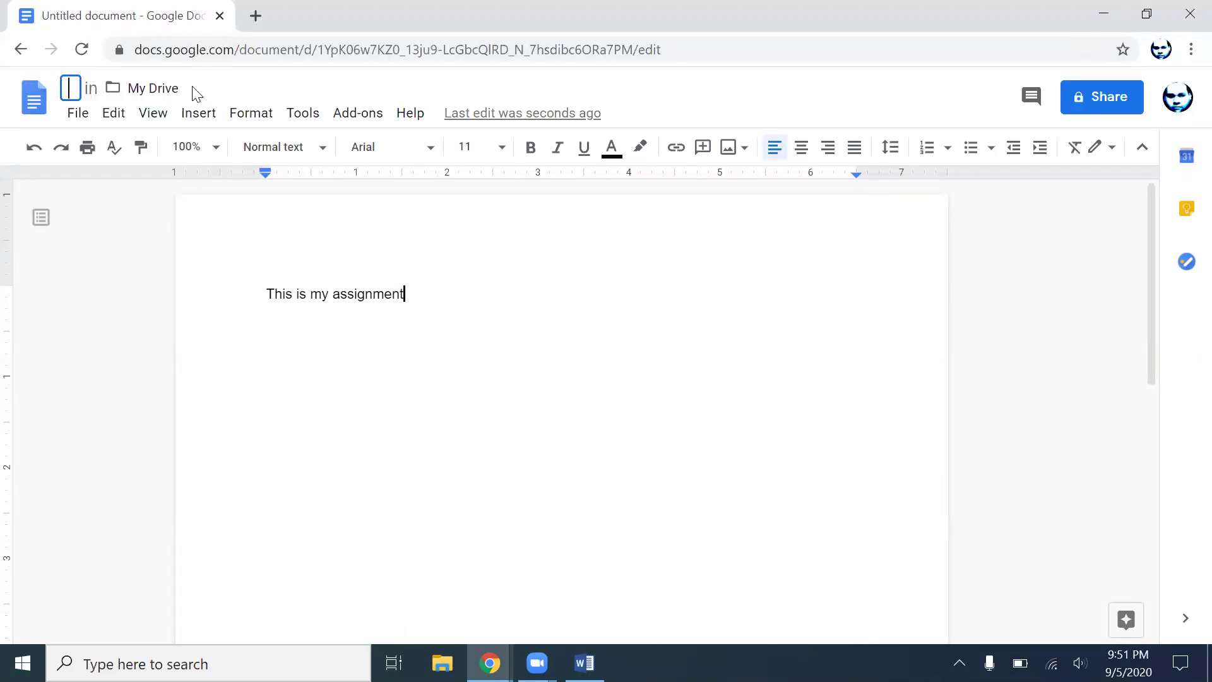
{"action": "type", "text": "La"}
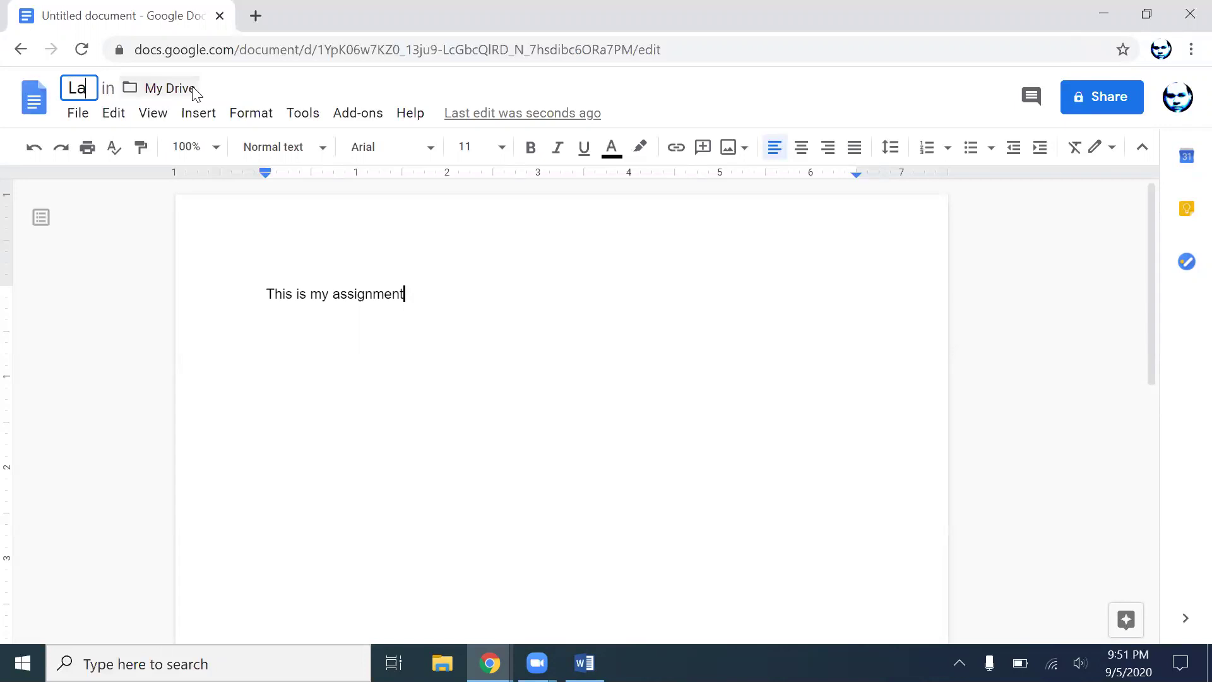
{"action": "type", "text": "st Name, "}
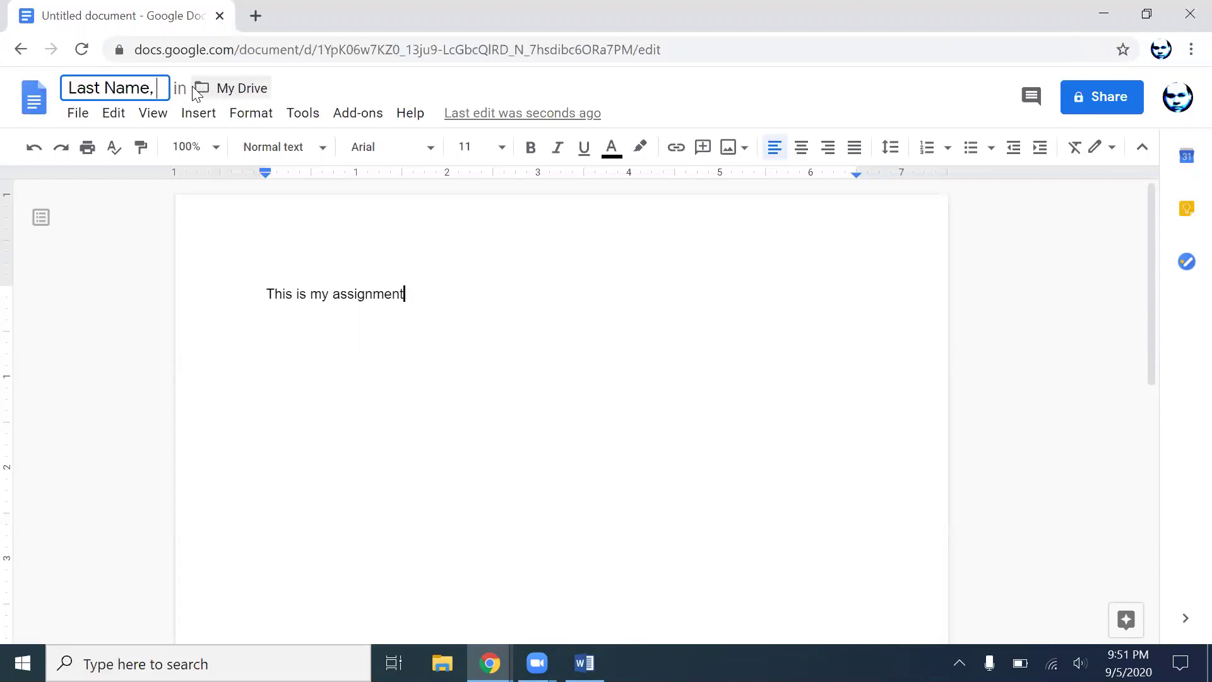
{"action": "type", "text": "First Na"}
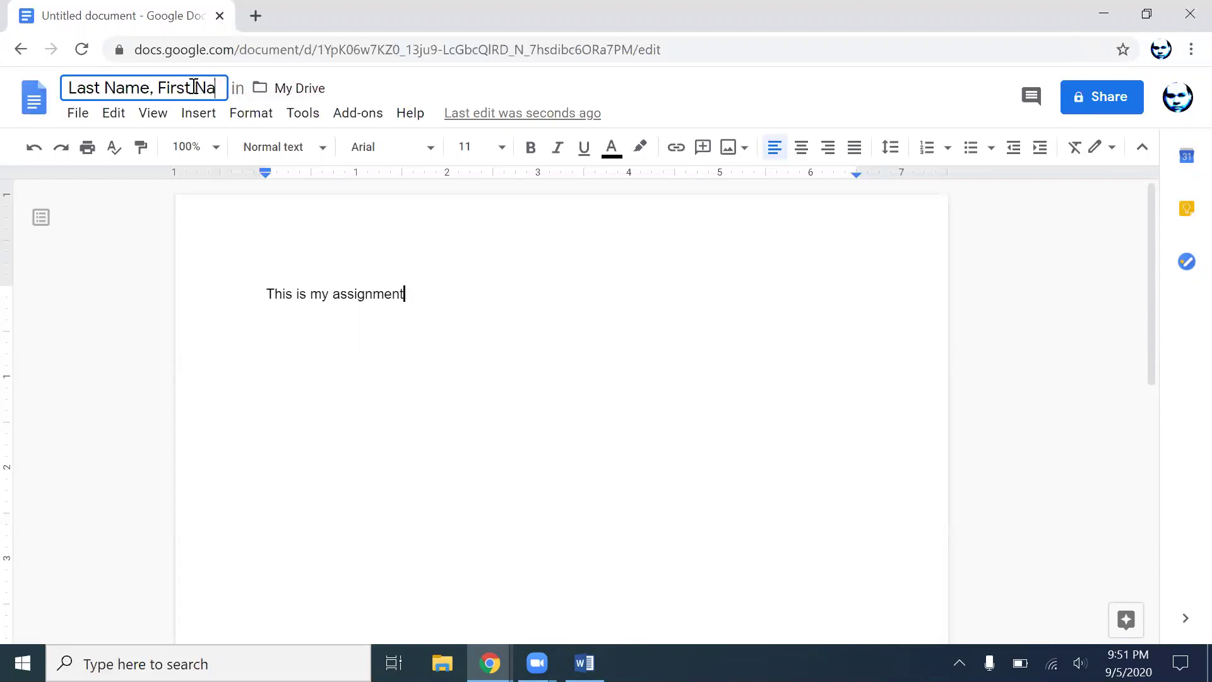
{"action": "type", "text": "me - "}
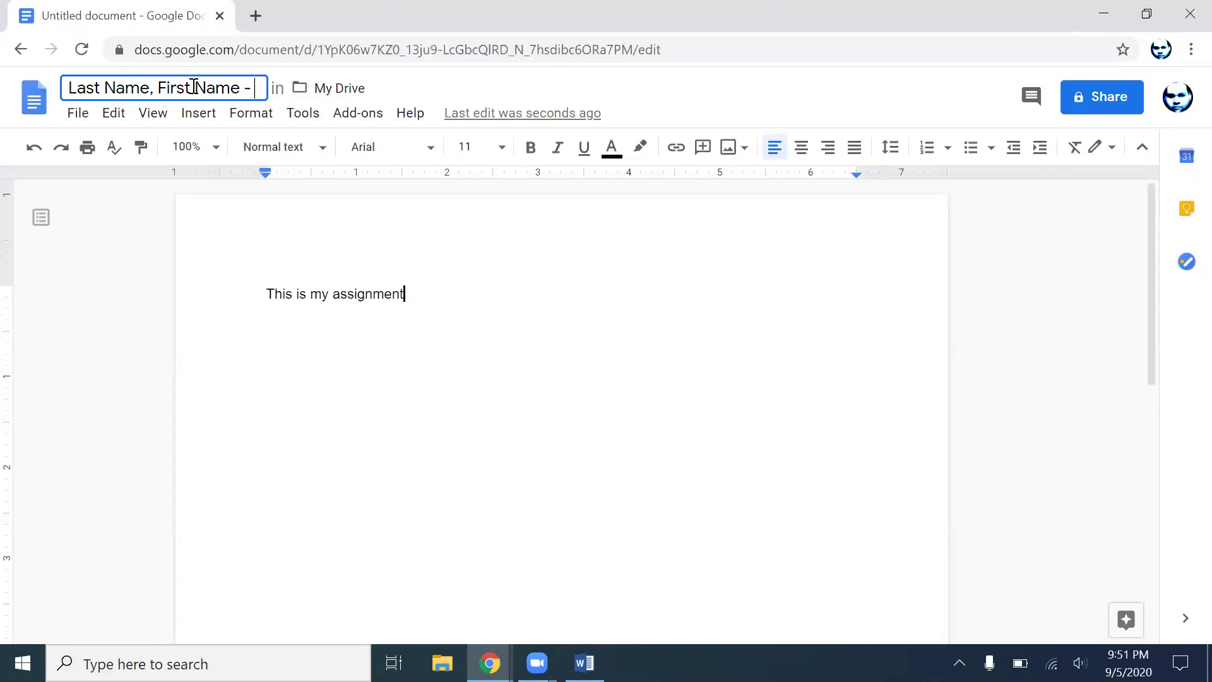
{"action": "type", "text": "Read"}
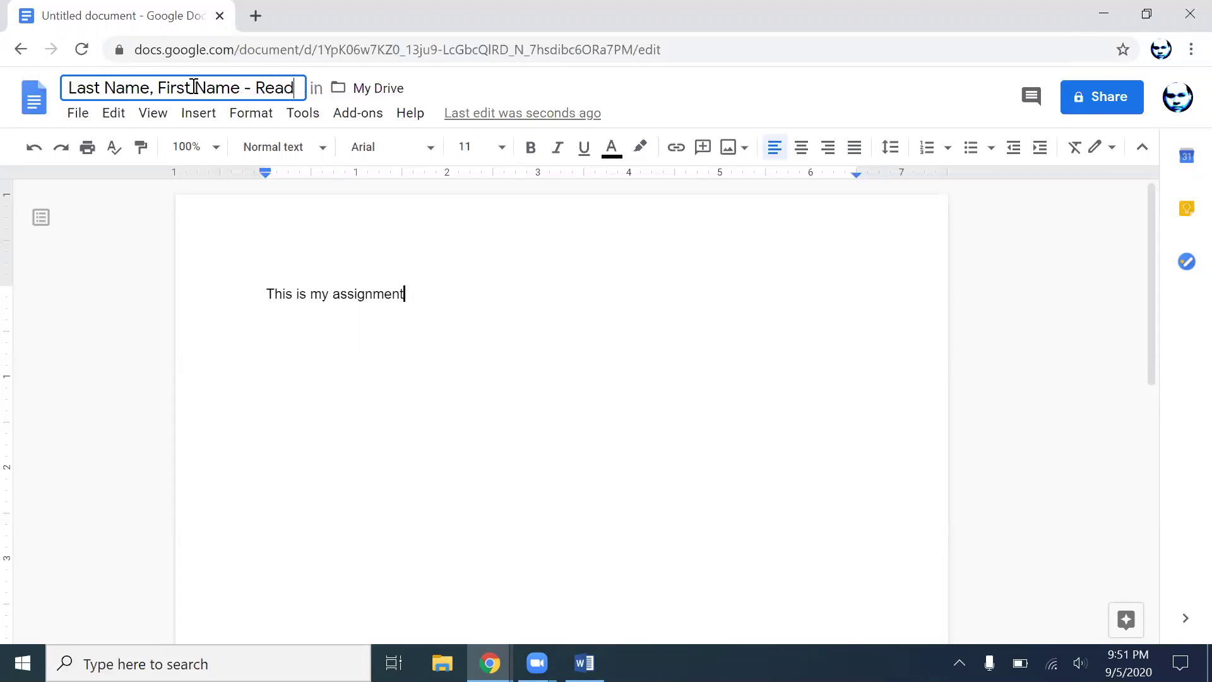
{"action": "type", "text": "ing Set "}
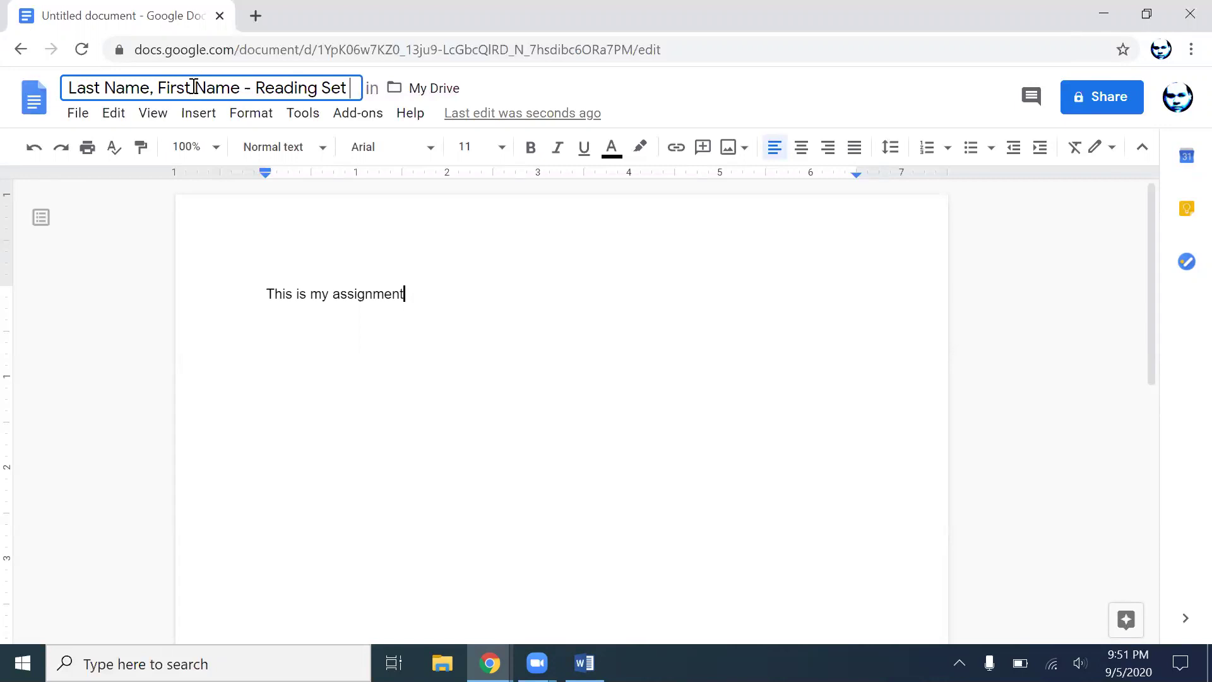
{"action": "type", "text": "1"}
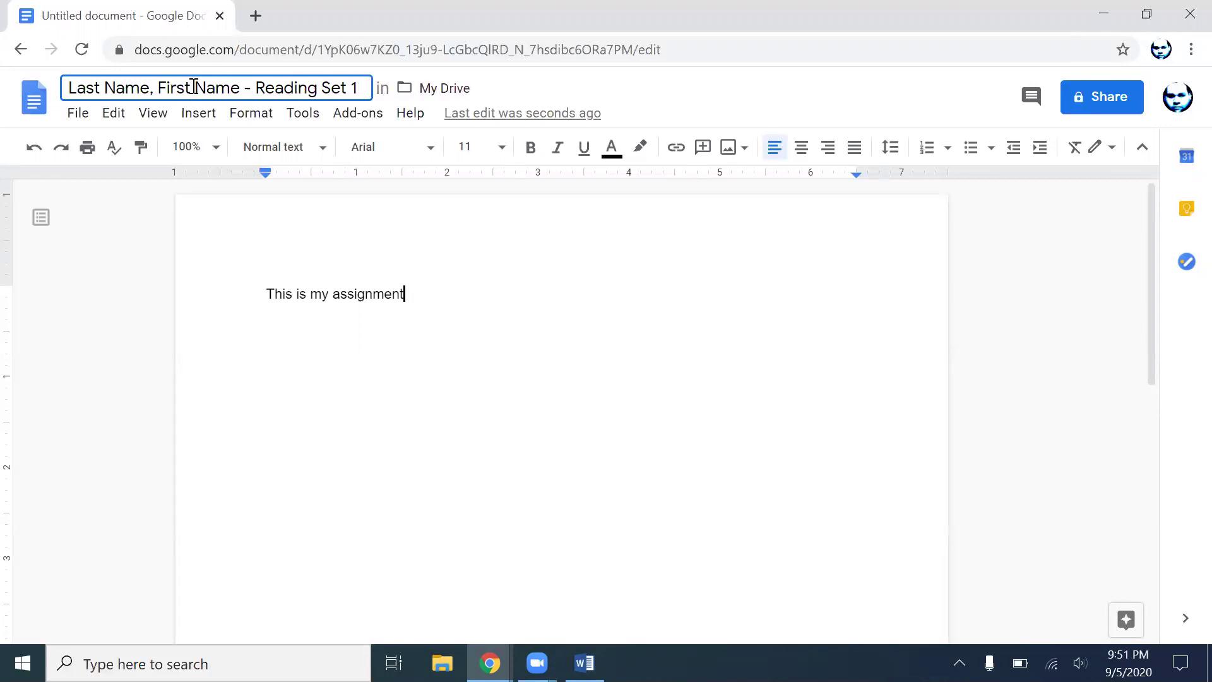
{"action": "type", "text": " - ENG"}
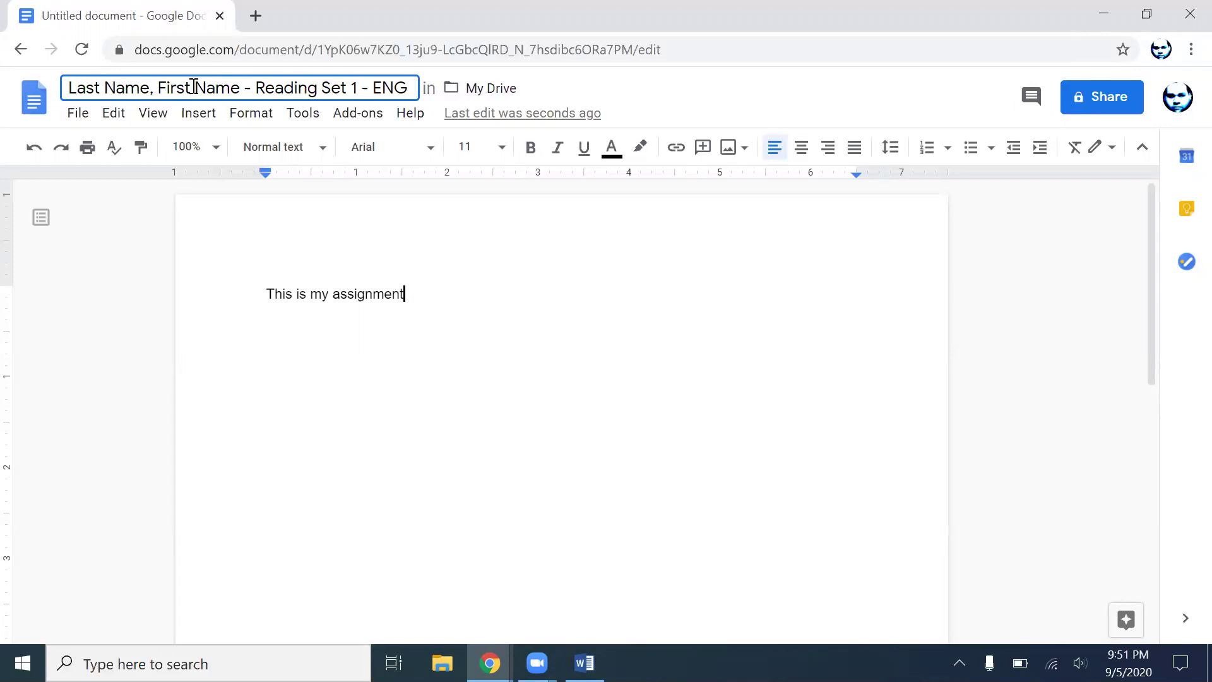
{"action": "type", "text": "L"}
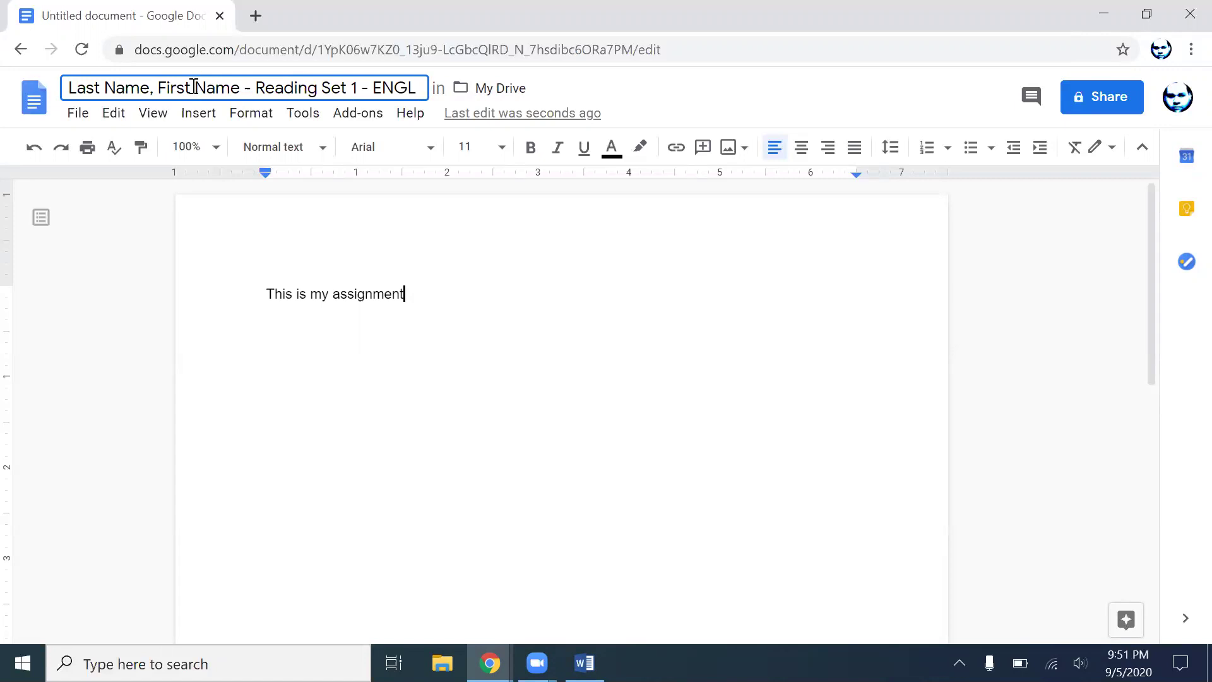
{"action": "type", "text": "-"}
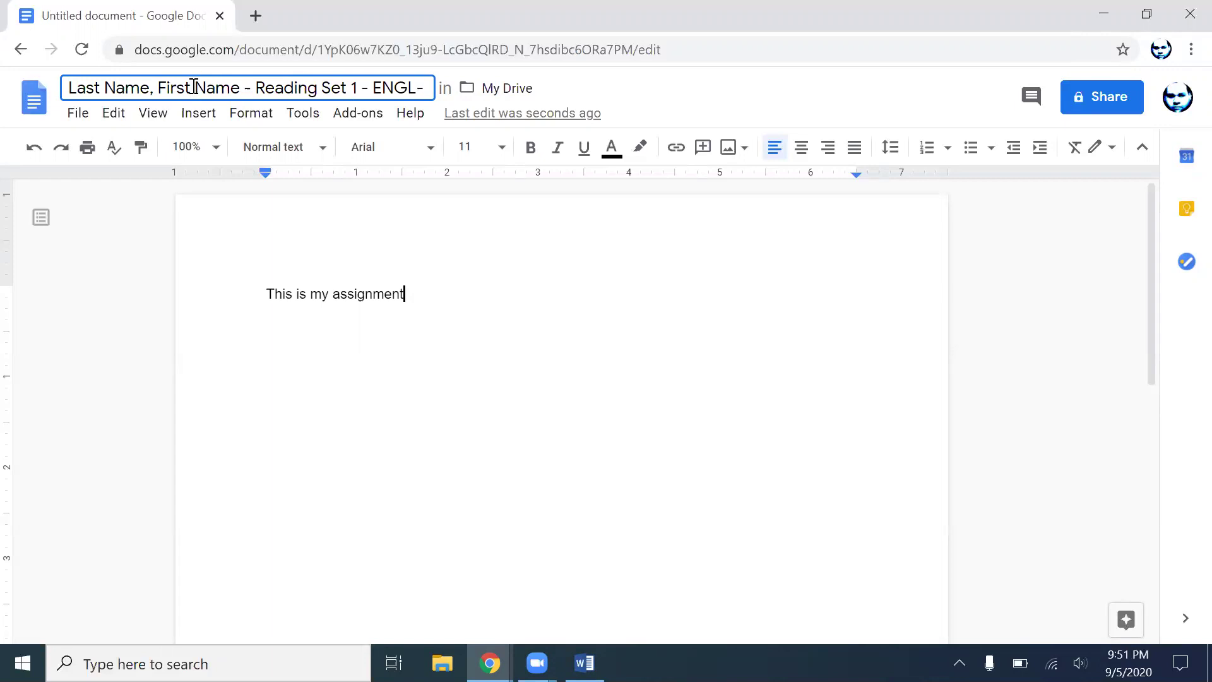
{"action": "type", "text": "00"}
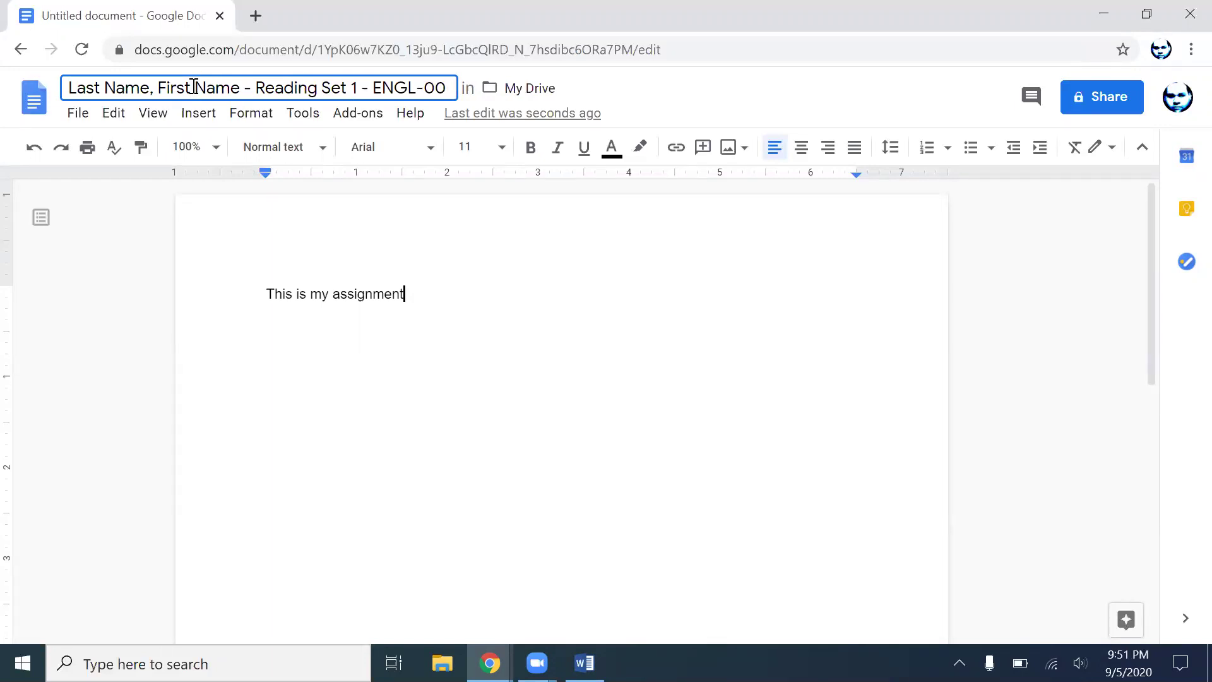
{"action": "type", "text": "1a"}
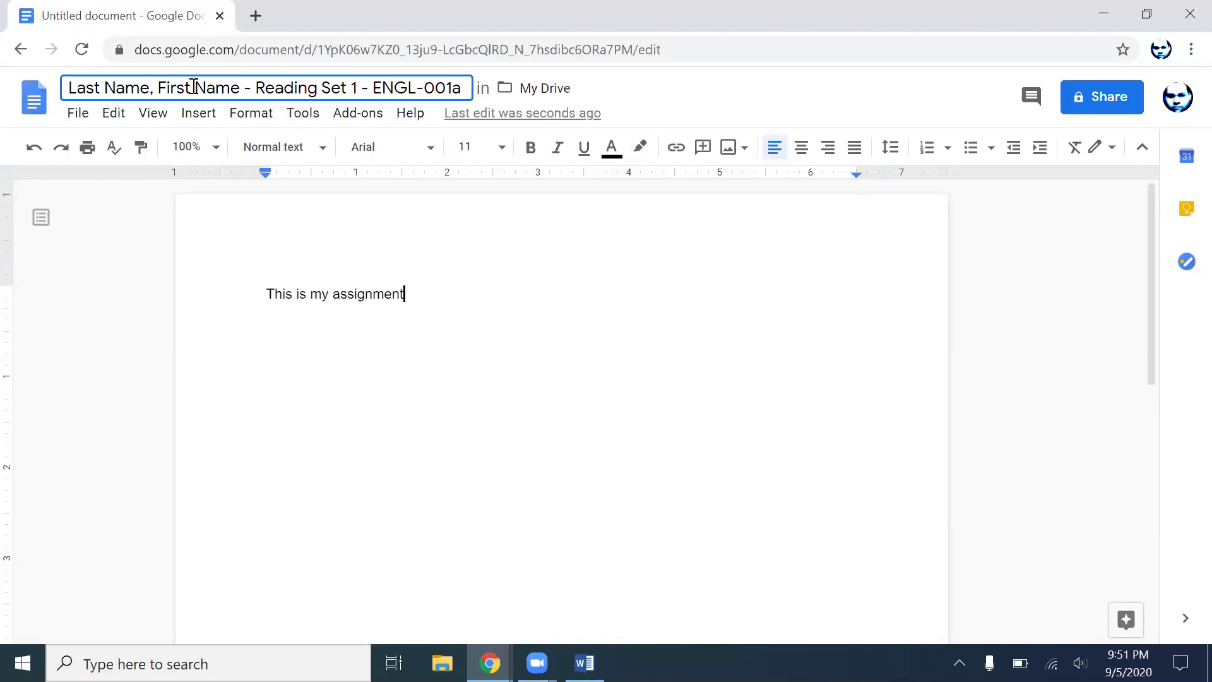
{"action": "key", "text": "BackSpace"}
{"action": "type", "text": "A"}
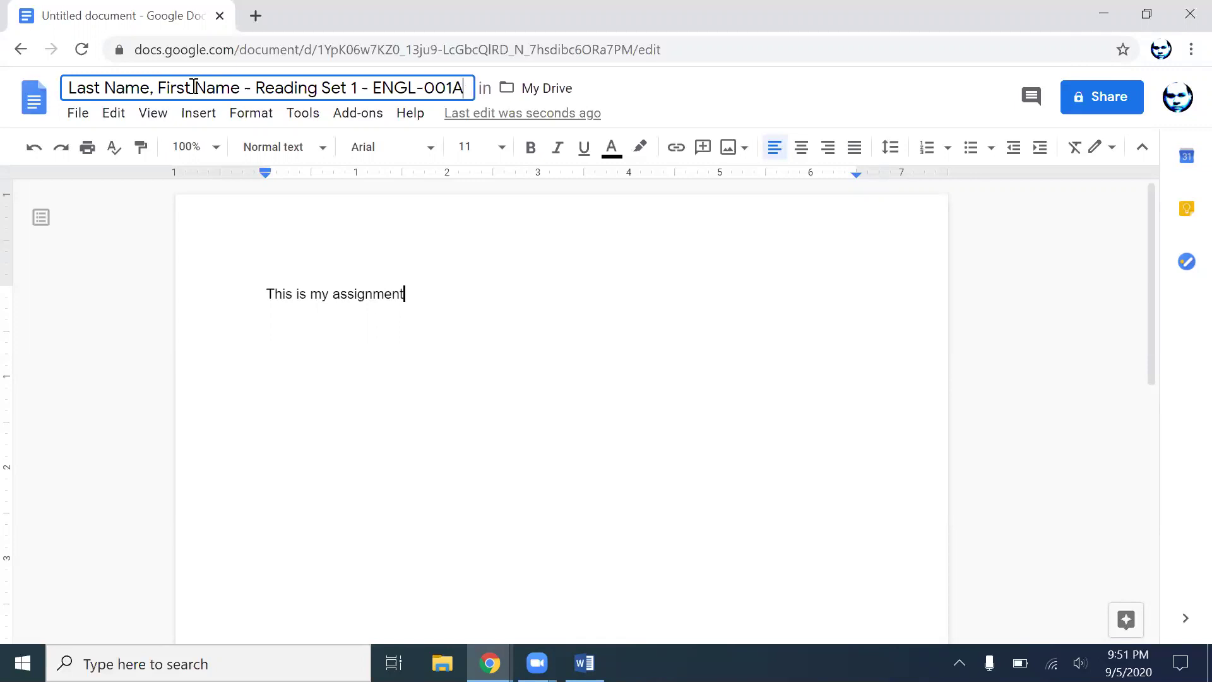
{"action": "type", "text": "-"}
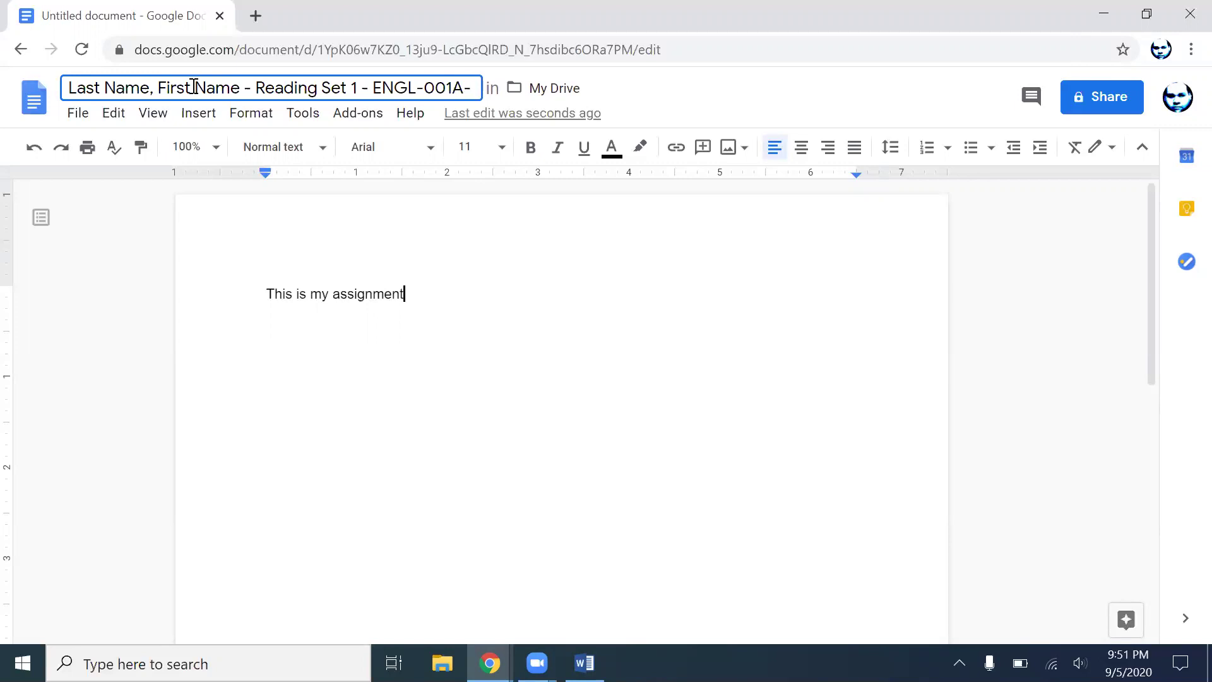
{"action": "type", "text": "00"}
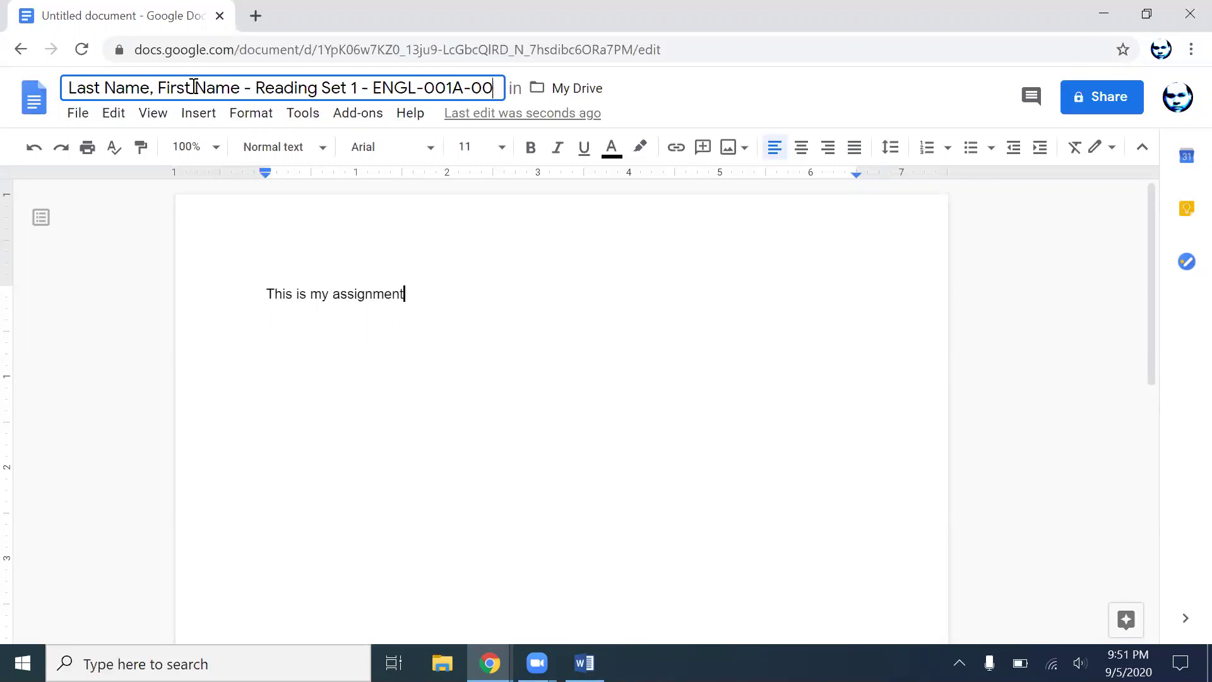
{"action": "type", "text": "0 - Sems"}
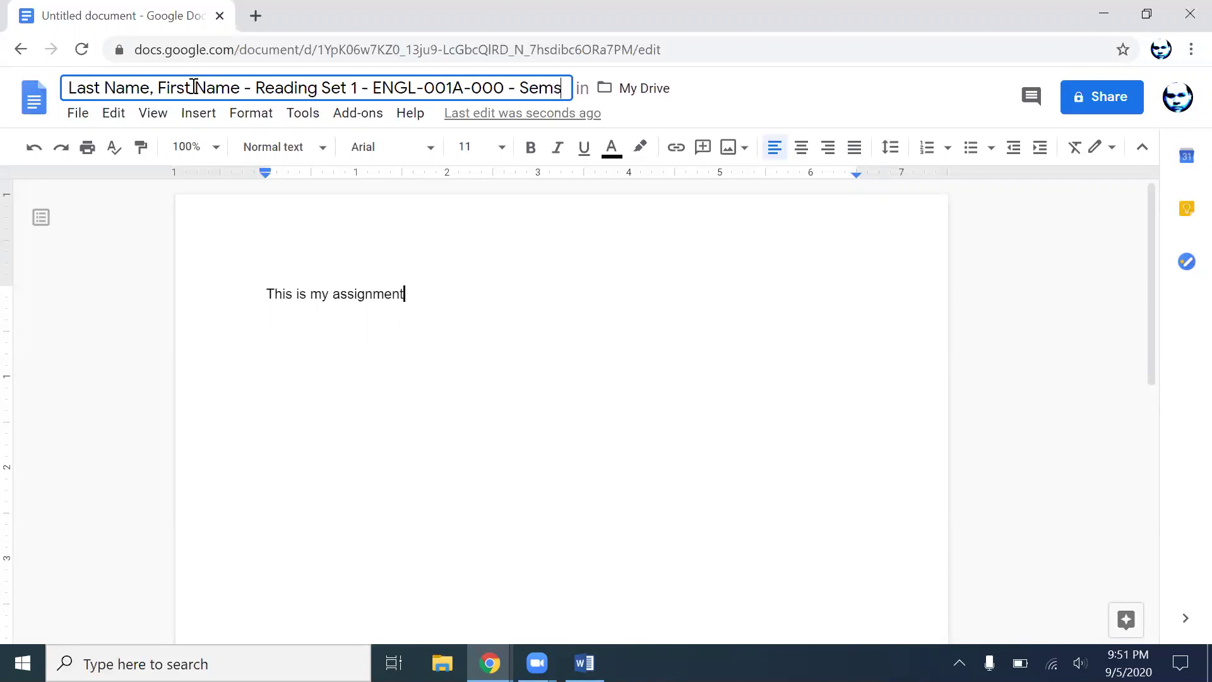
{"action": "key", "text": "BackSpace"}
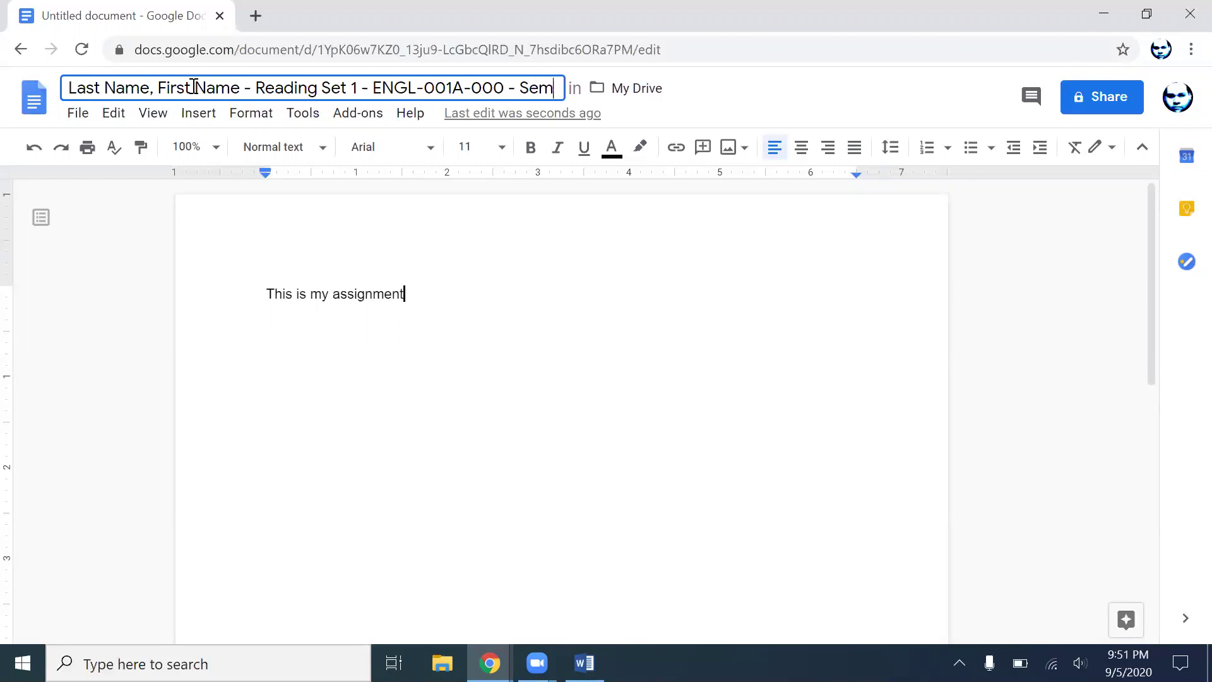
{"action": "type", "text": "ester "}
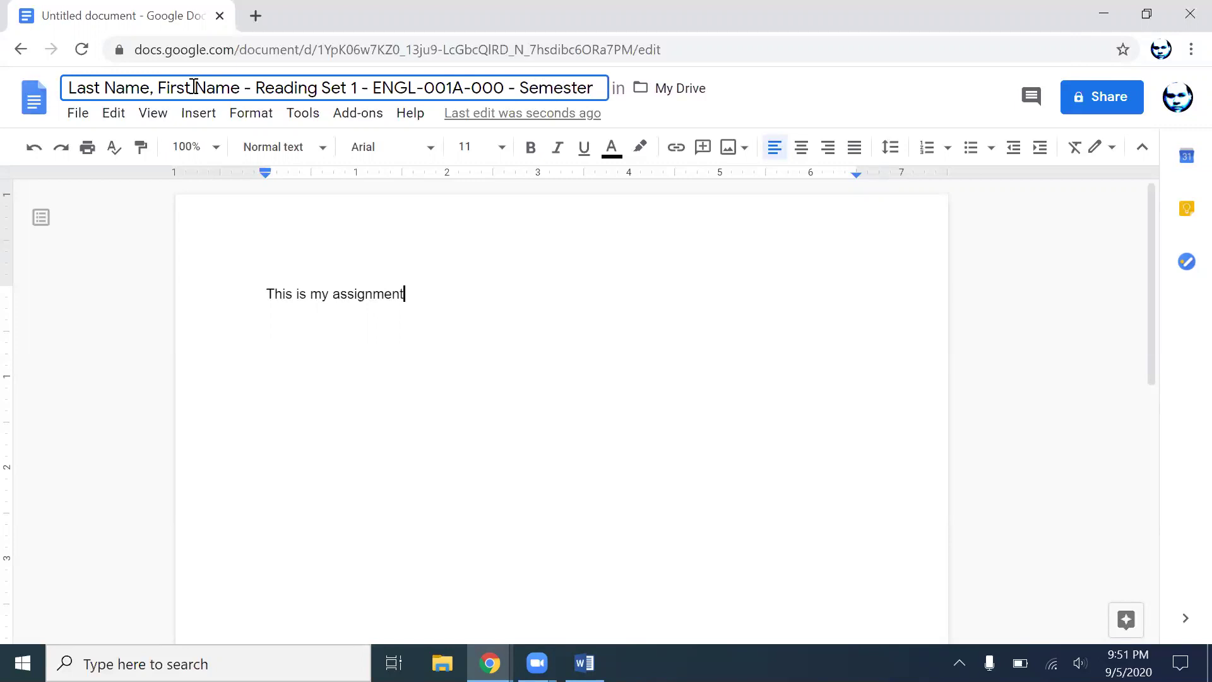
{"action": "type", "text": "20"}
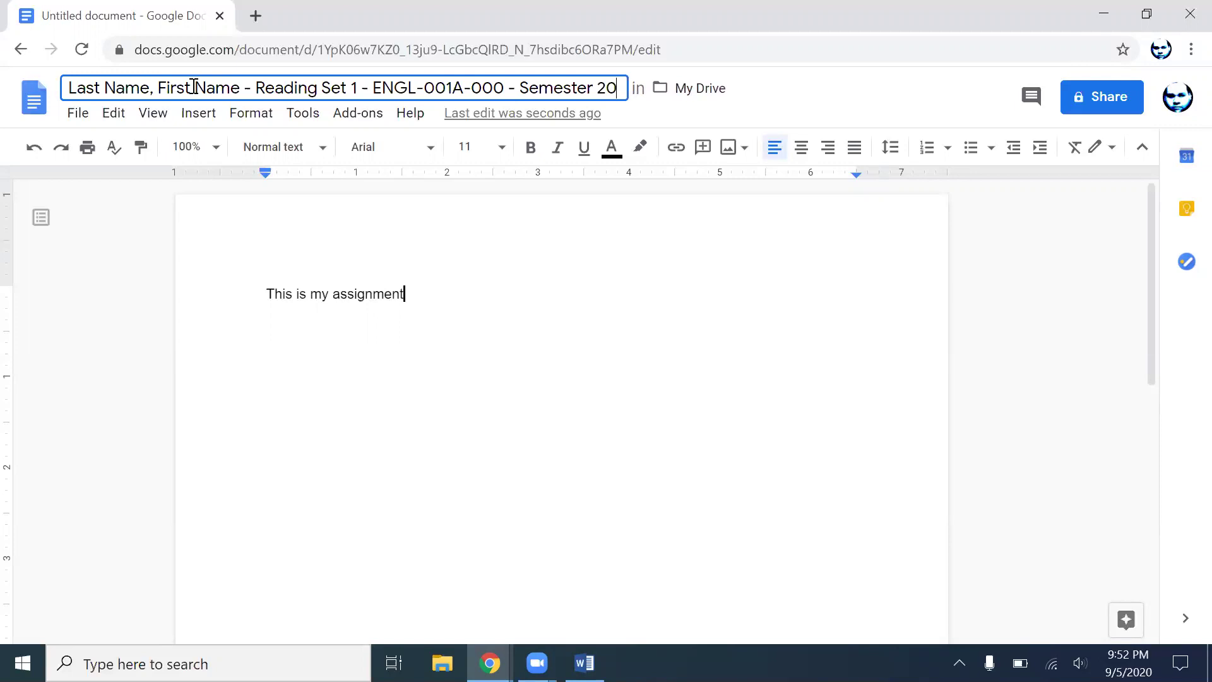
{"action": "key", "text": "BackSpace"}
{"action": "key", "text": "BackSpace"}
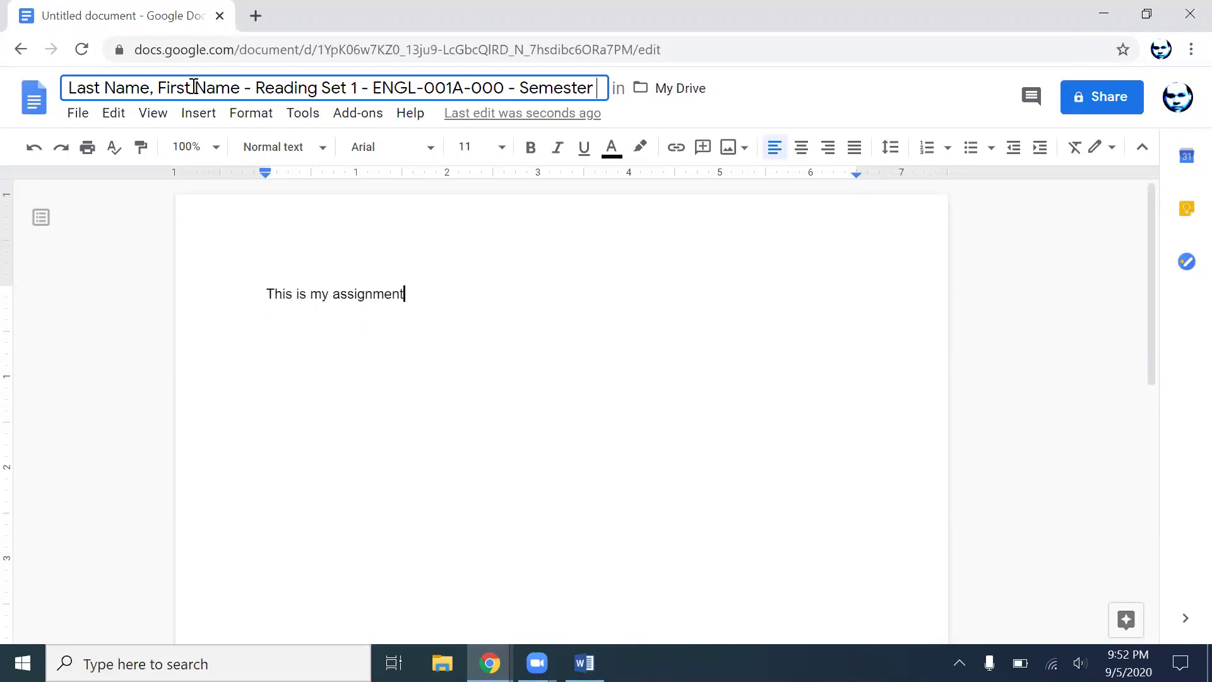
{"action": "type", "text": "XX"}
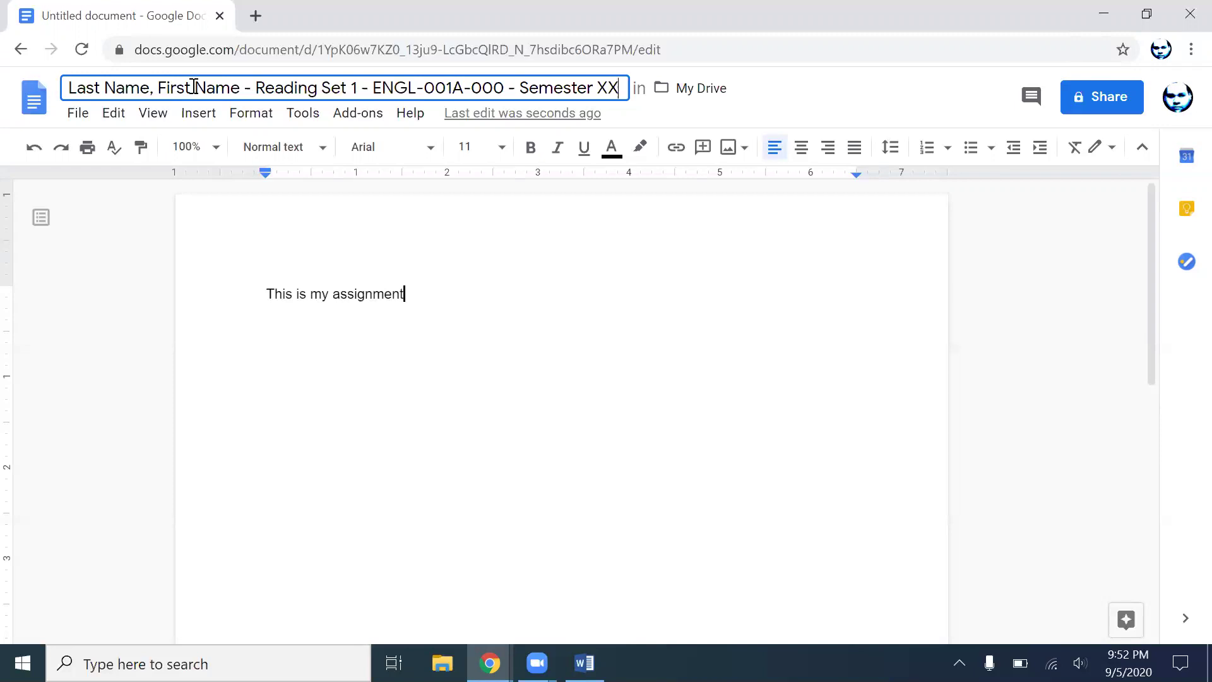
{"action": "key", "text": "Return"}
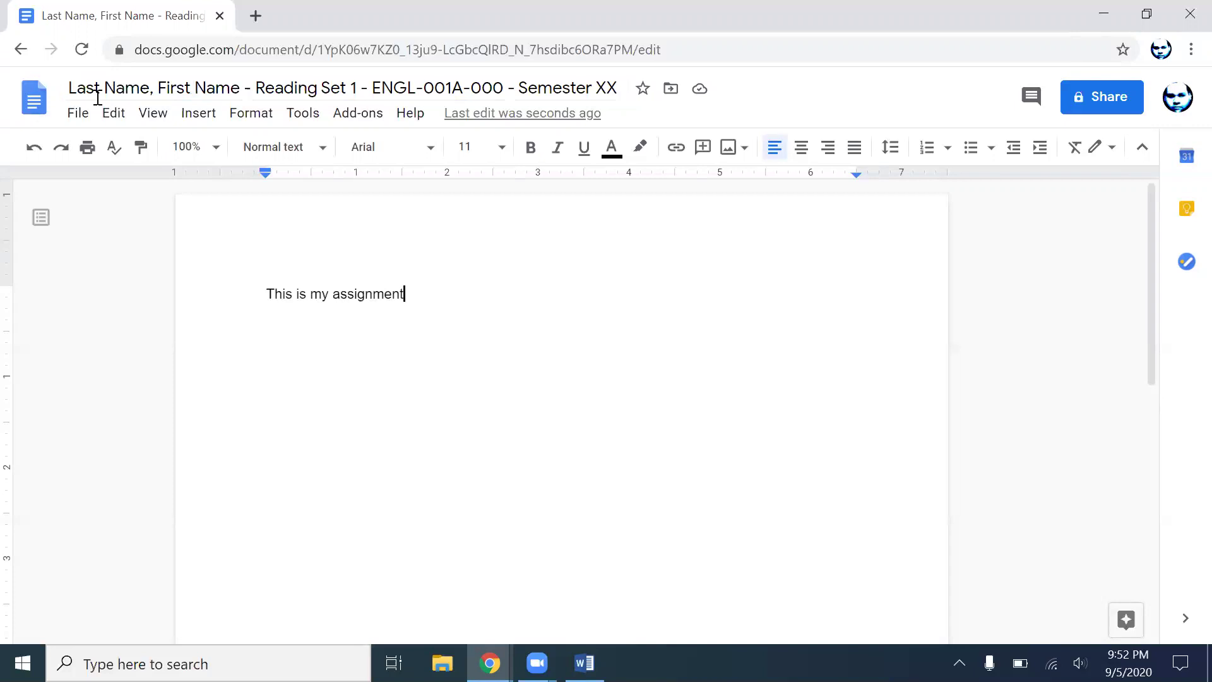
- Show the File > Download formats, from Microsoft Word (.docx) to Rich Text Format (.rtf)
{"action": "left_click", "coordinate": [83, 115]}
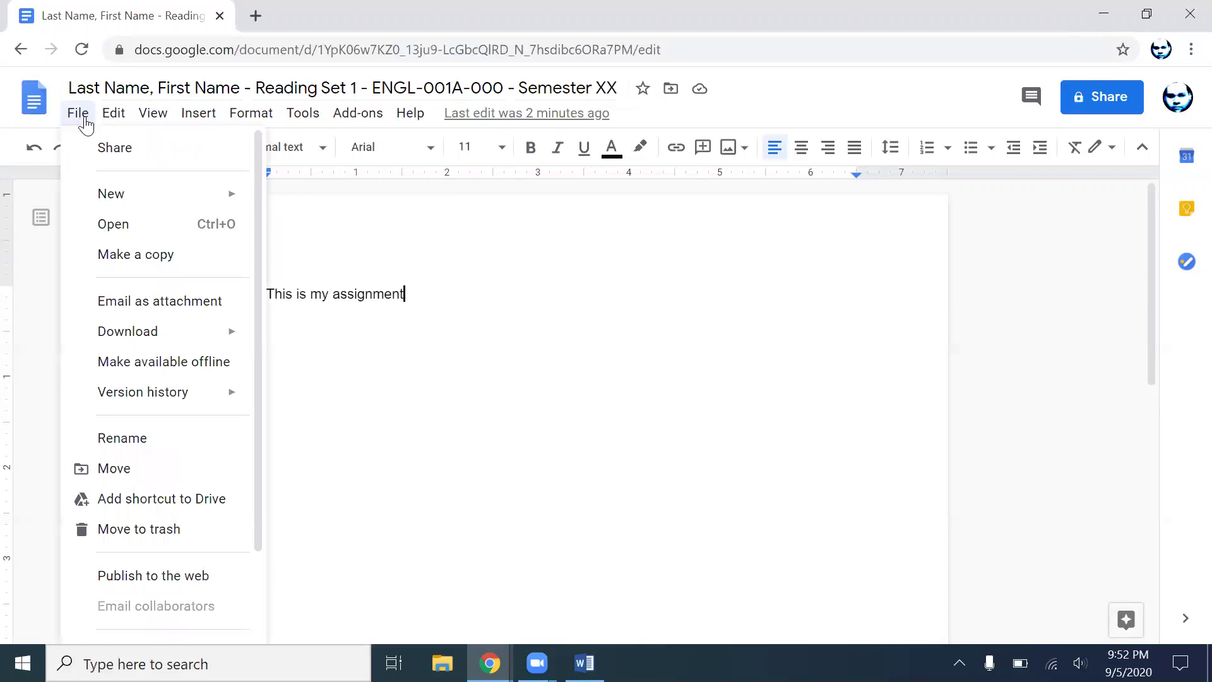
{"action": "mouse_move", "coordinate": [157, 330]}
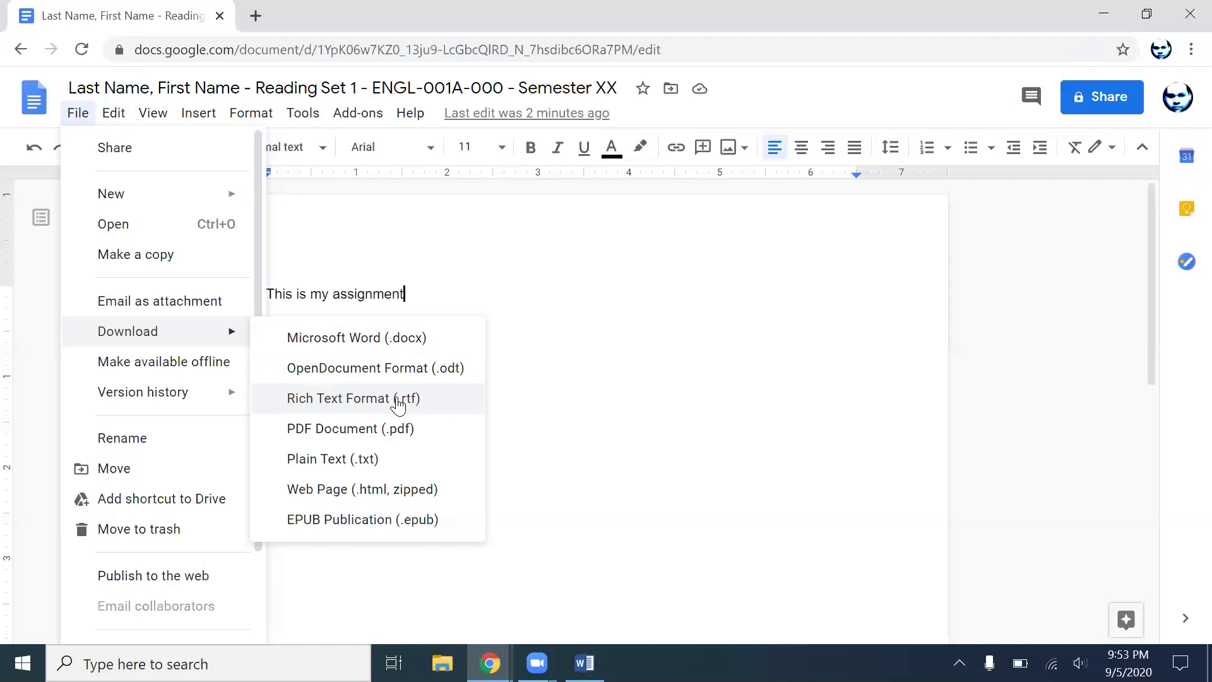
- Download the document as a Rich Text Format (.rtf) file and save it to the Desktop
{"action": "left_click", "coordinate": [455, 399]}
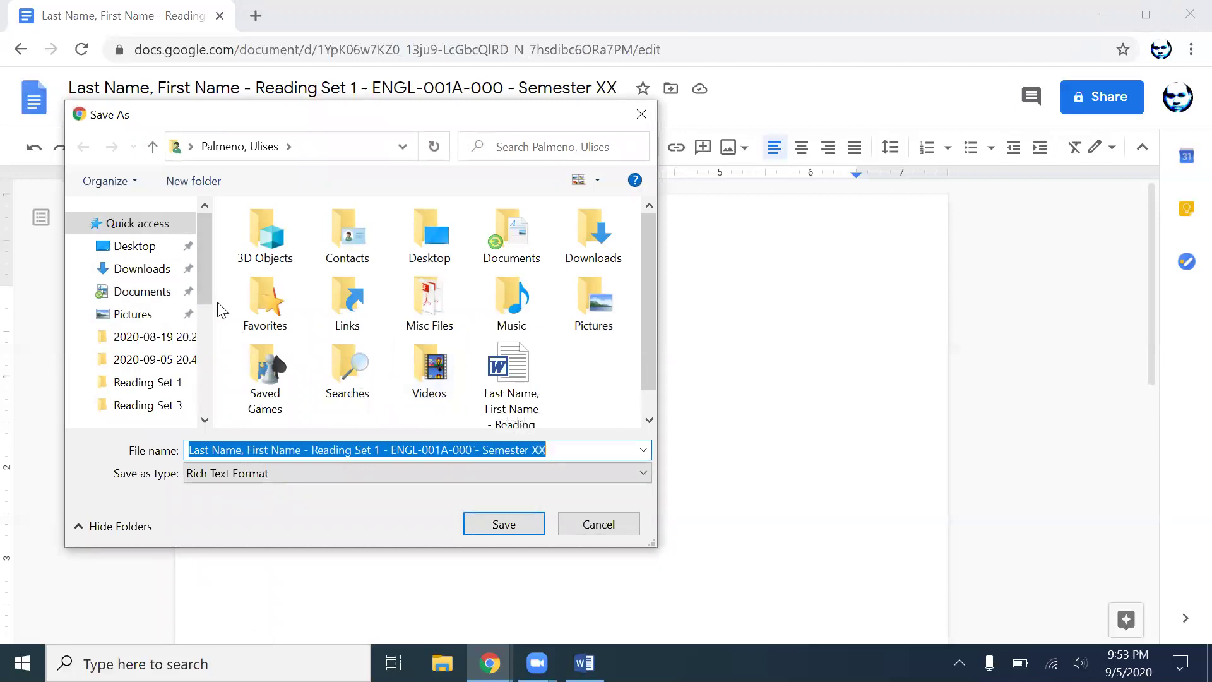
{"action": "left_click", "coordinate": [126, 251]}
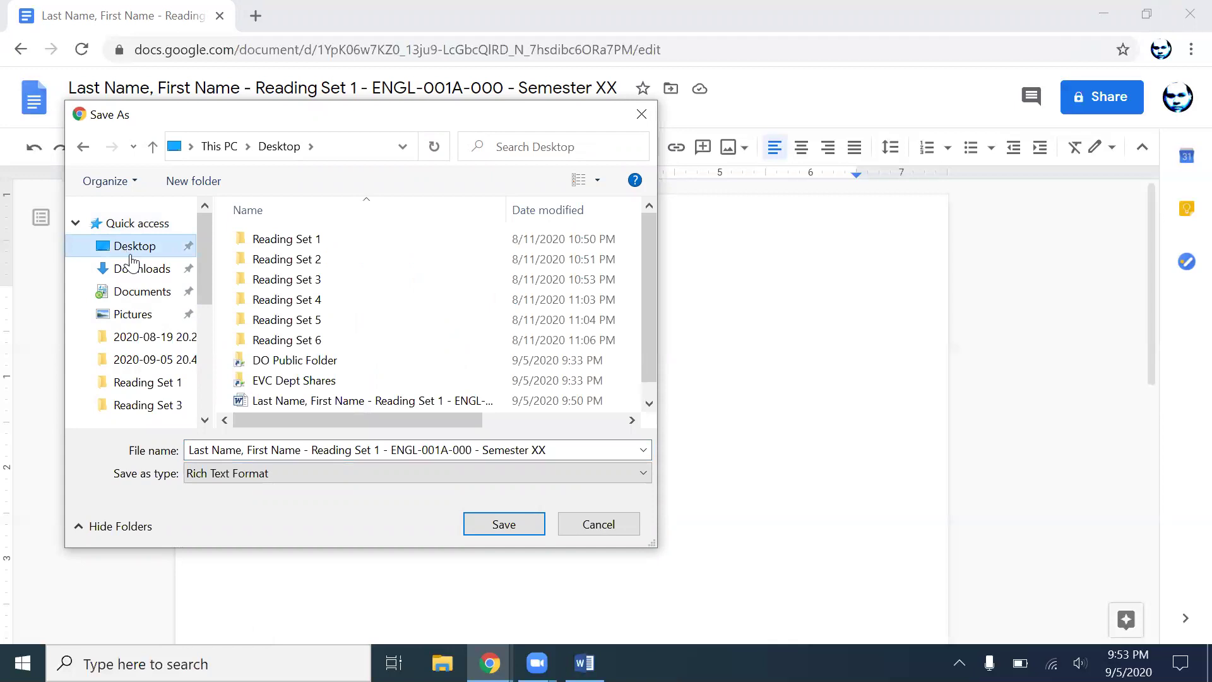
{"action": "left_click", "coordinate": [503, 524]}
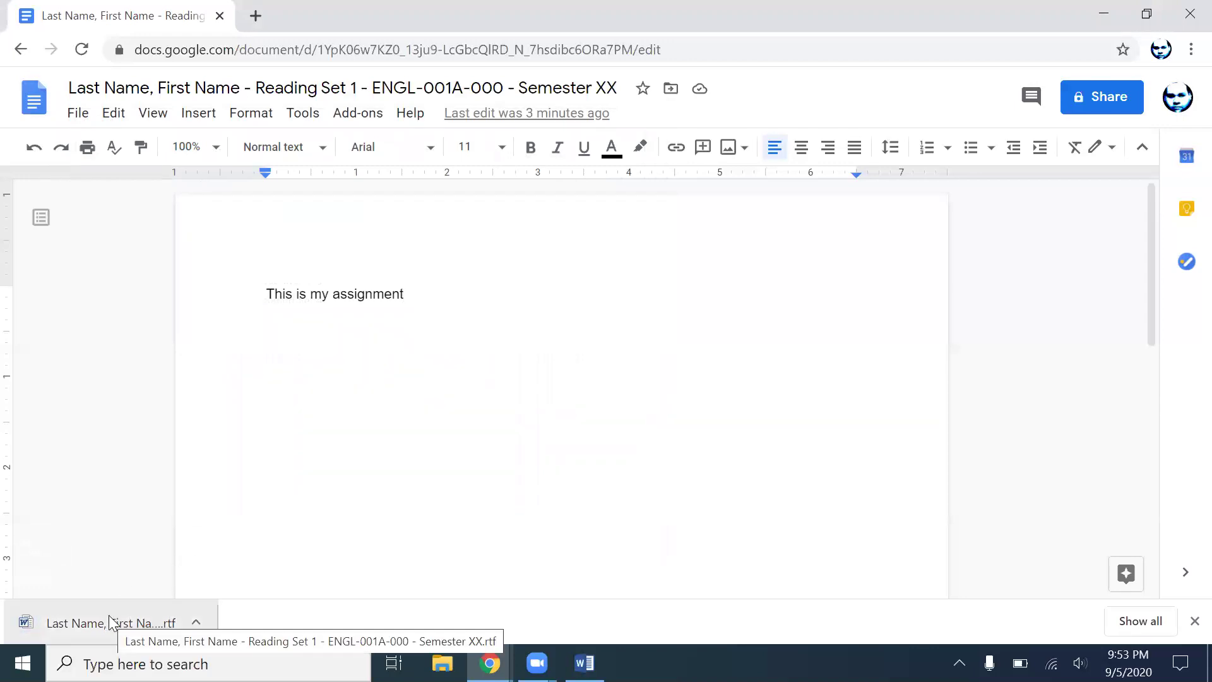
- Open the downloaded .rtf file in Word with editing enabled, then close both Word windows
{"action": "left_click", "coordinate": [110, 621]}
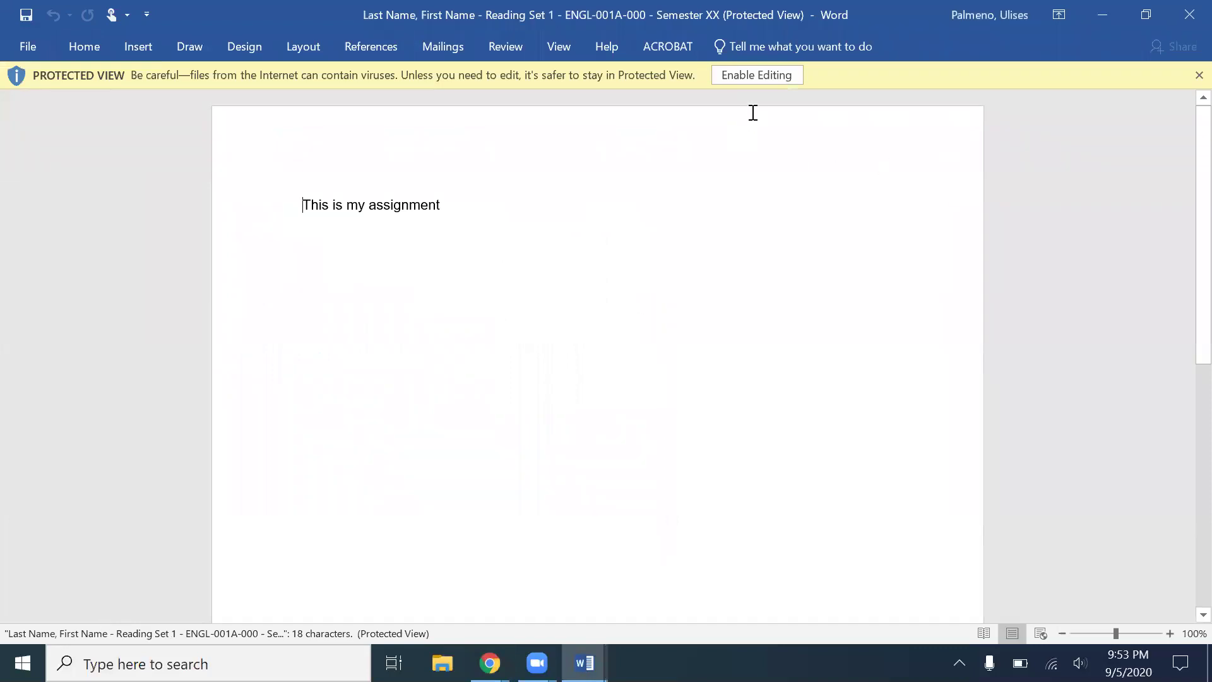
{"action": "left_click", "coordinate": [761, 74]}
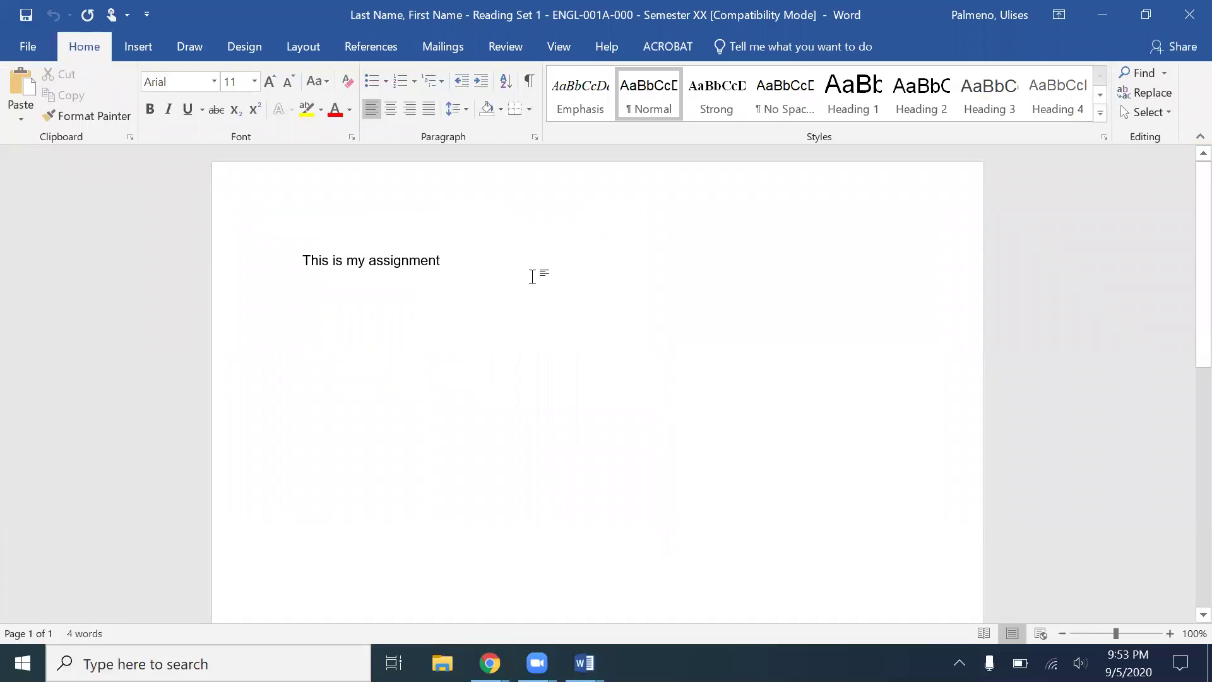
{"action": "left_click", "coordinate": [1186, 12]}
{"action": "left_click", "coordinate": [1187, 13]}
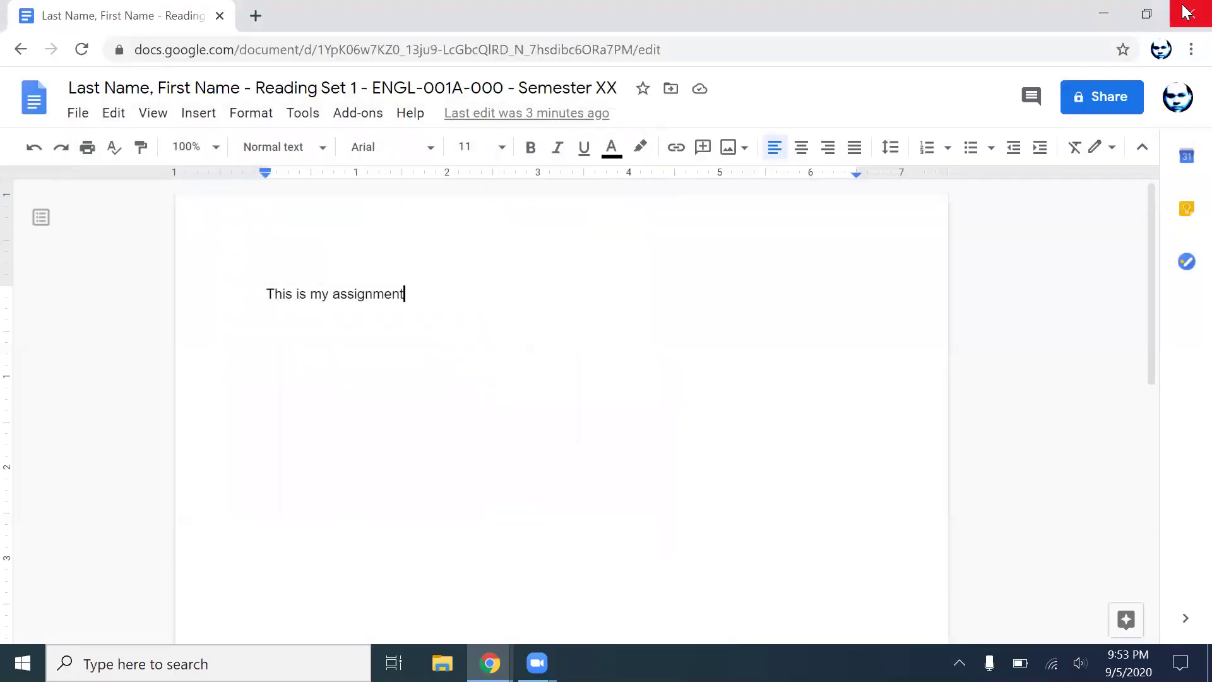
{"action": "left_click", "coordinate": [1104, 19]}
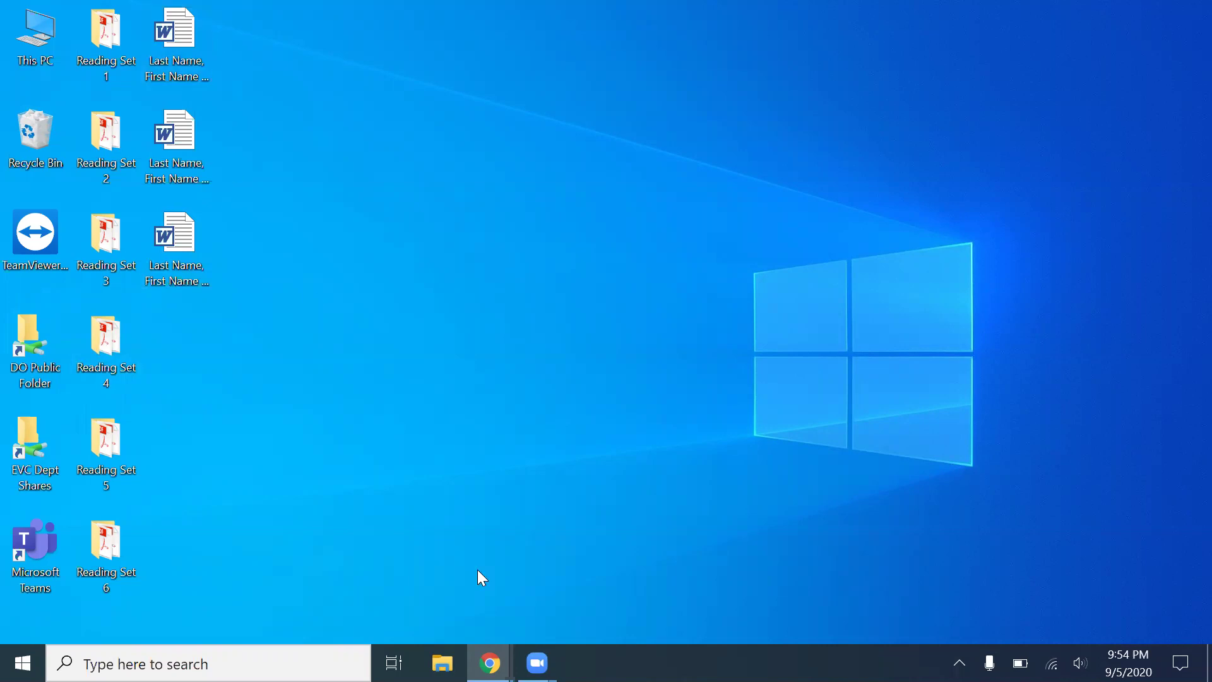
{"action": "mouse_move", "coordinate": [537, 663]}
{"action": "mouse_move", "coordinate": [489, 663]}
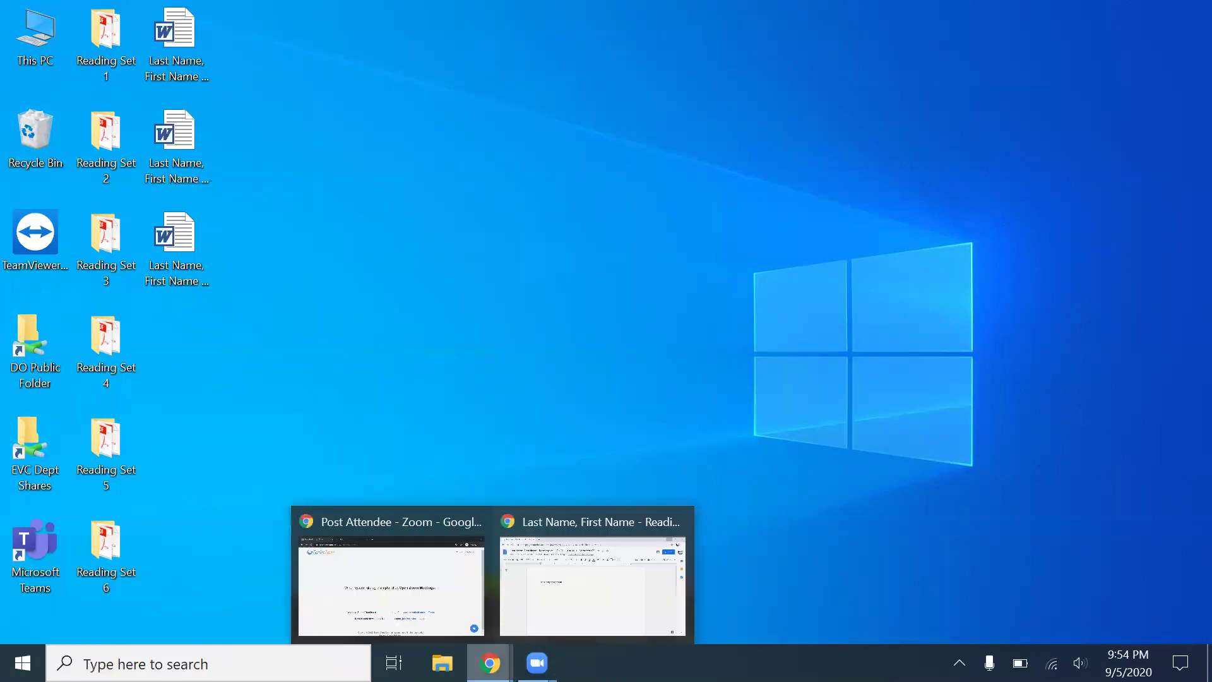
{"action": "left_click", "coordinate": [563, 625]}
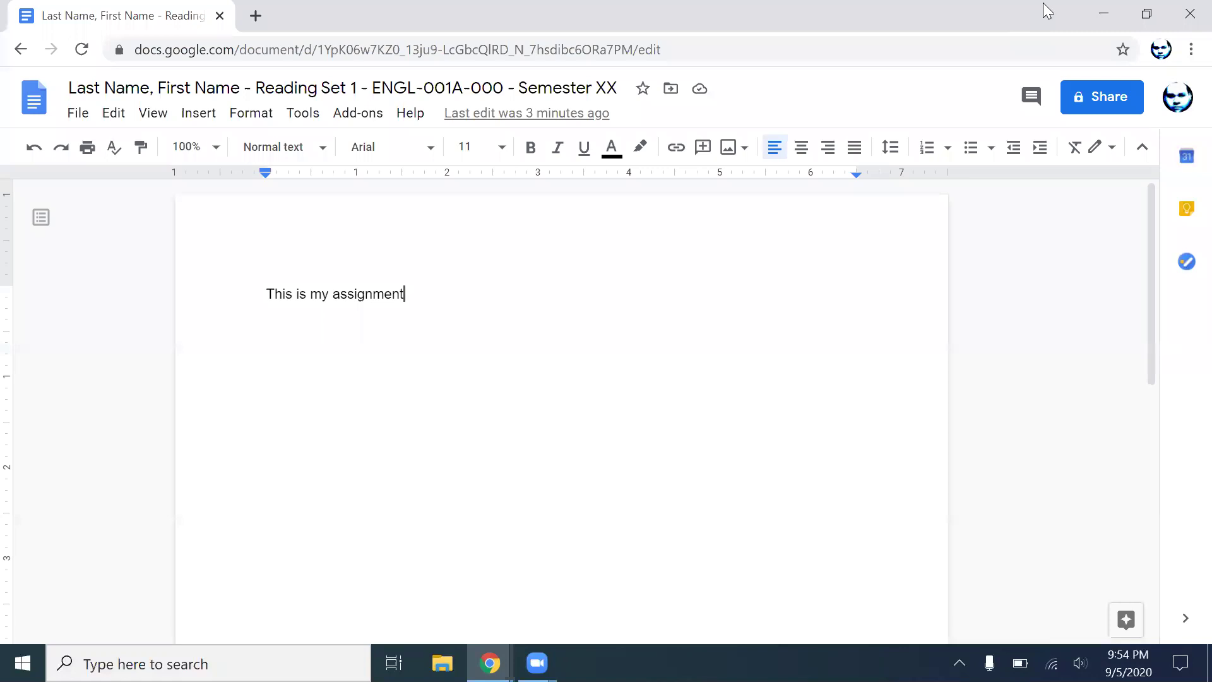
- Minimize Chrome and open the saved Reading Set 1 Word file from the desktop
{"action": "left_click", "coordinate": [1103, 13]}
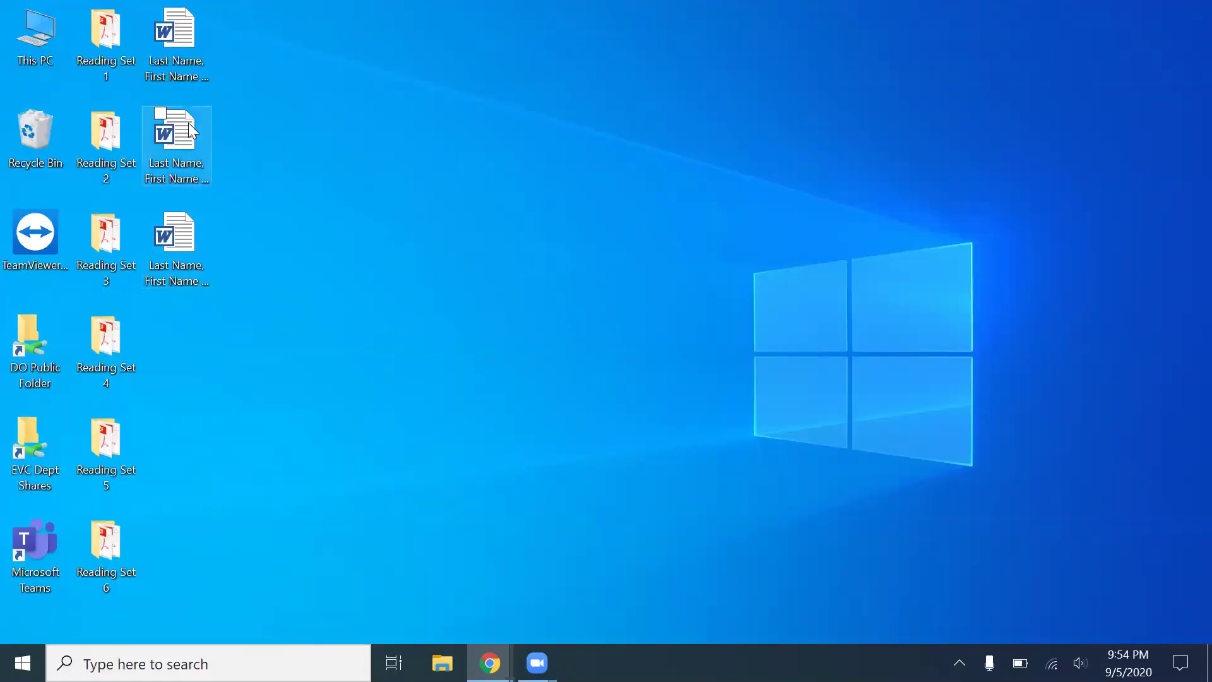
{"action": "left_click", "coordinate": [187, 136]}
{"action": "double_click", "coordinate": [185, 134]}
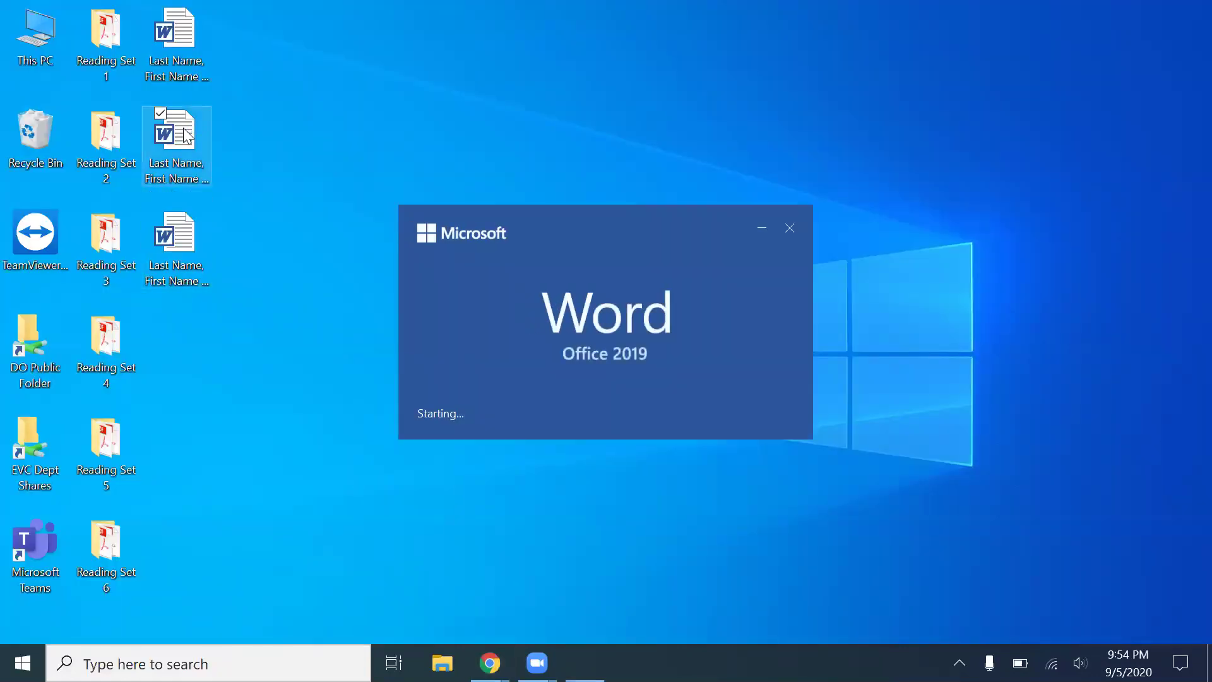